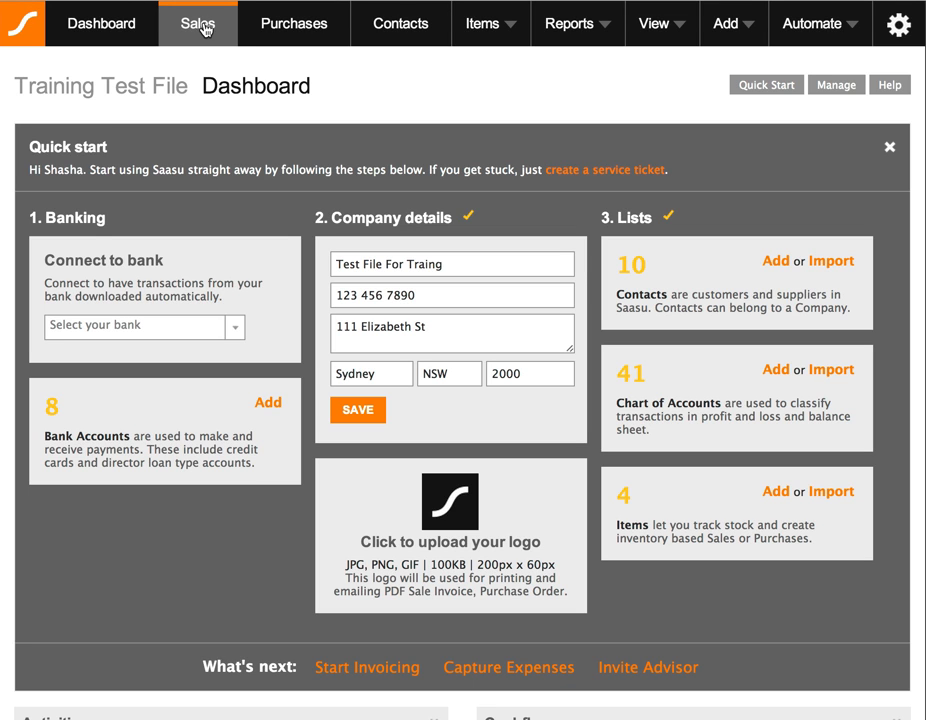
Step: Add a new tax invoice sale for the test contact and switch its layout to Item
{"action": "left_click", "coordinate": [205, 28]}
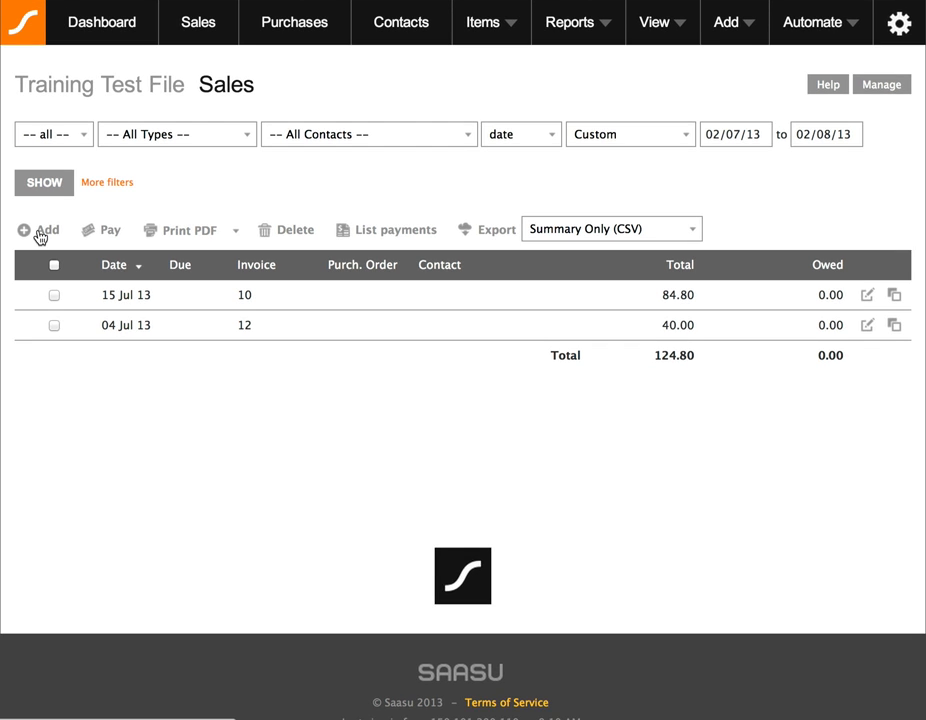
{"action": "left_click", "coordinate": [39, 234]}
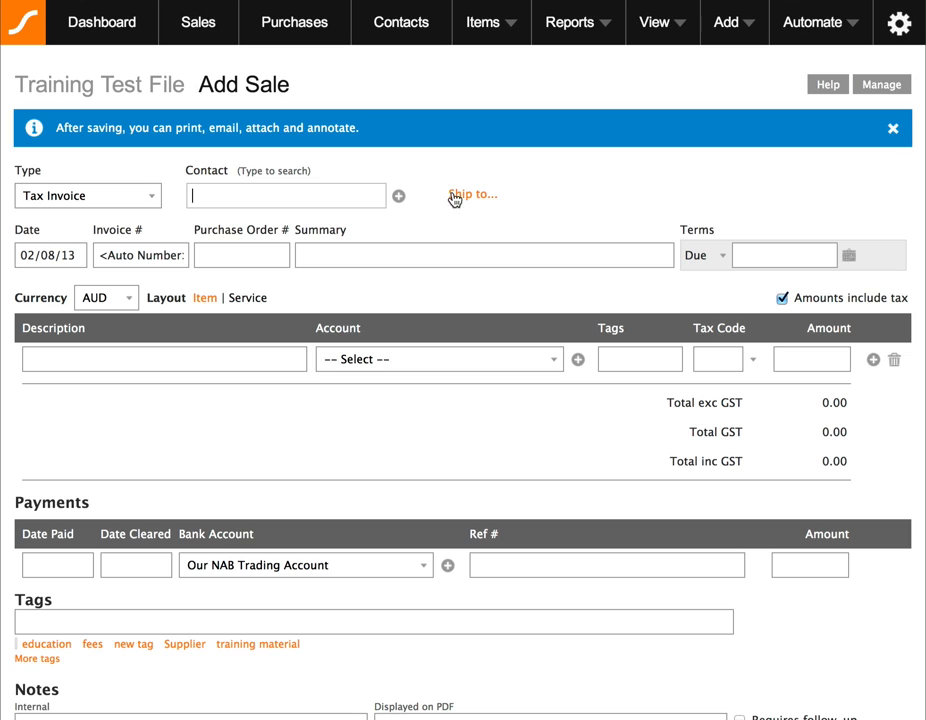
{"action": "type", "text": "test Saasu"}
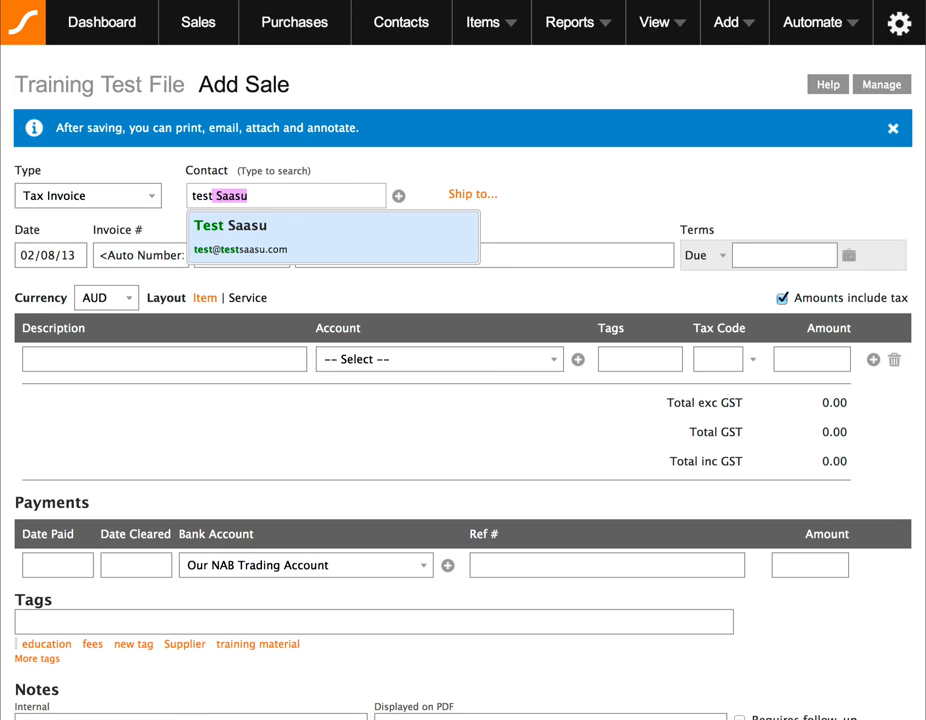
{"action": "key", "text": "Tab"}
{"action": "left_click", "coordinate": [205, 299]}
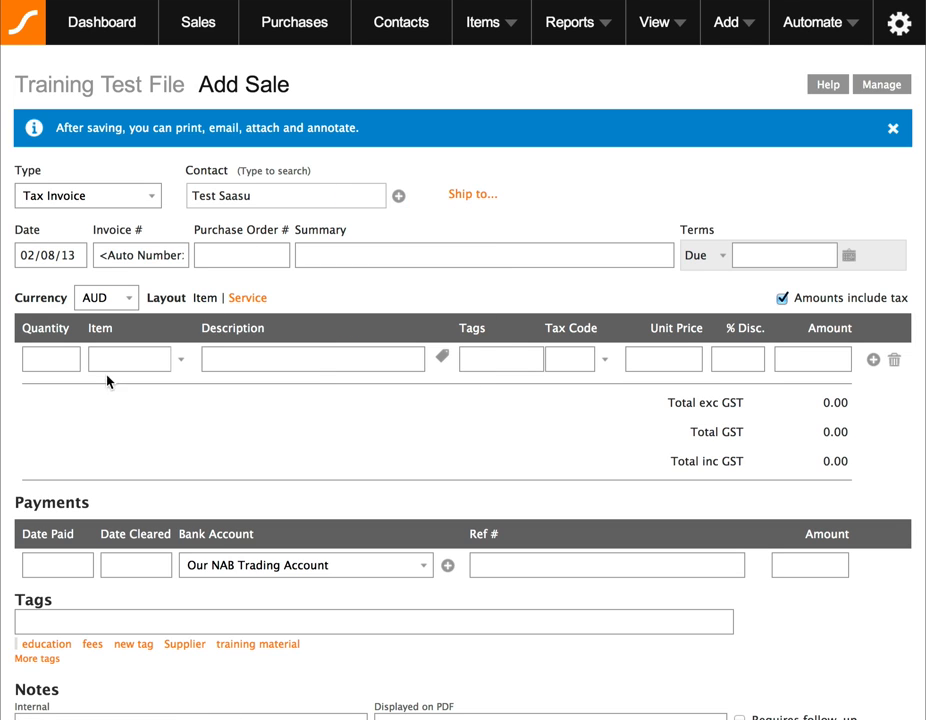
Step: Enter a sale line with quantity 5 of item SAA-123, Saasu Training Manual
{"action": "left_click", "coordinate": [58, 364]}
{"action": "type", "text": "5"}
{"action": "key", "text": "Tab"}
{"action": "type", "text": "saas"}
{"action": "key", "text": "Tab"}
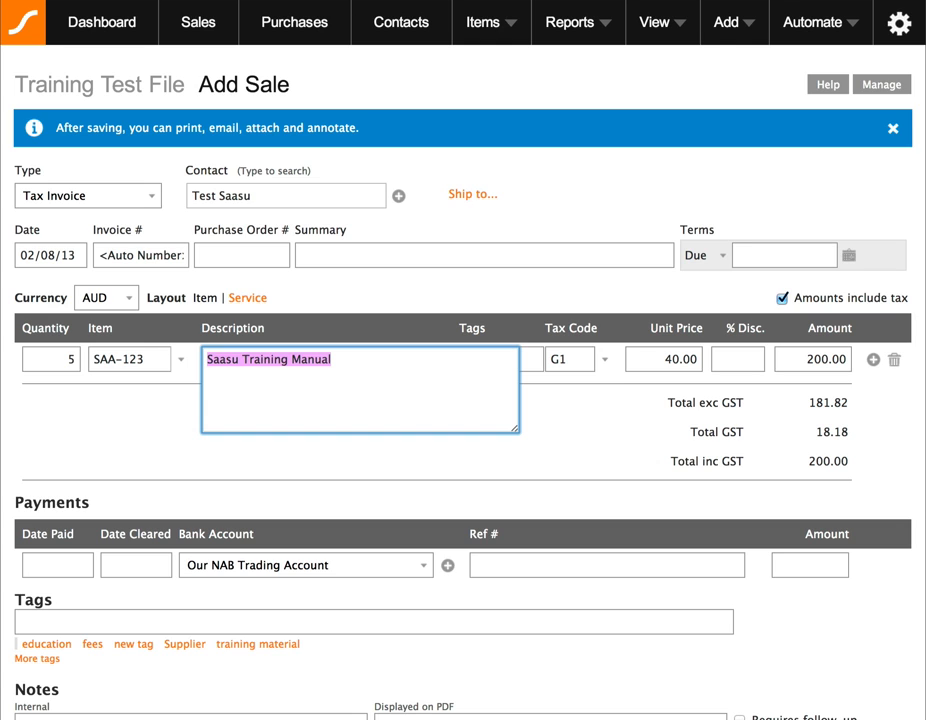
{"action": "left_click", "coordinate": [630, 432]}
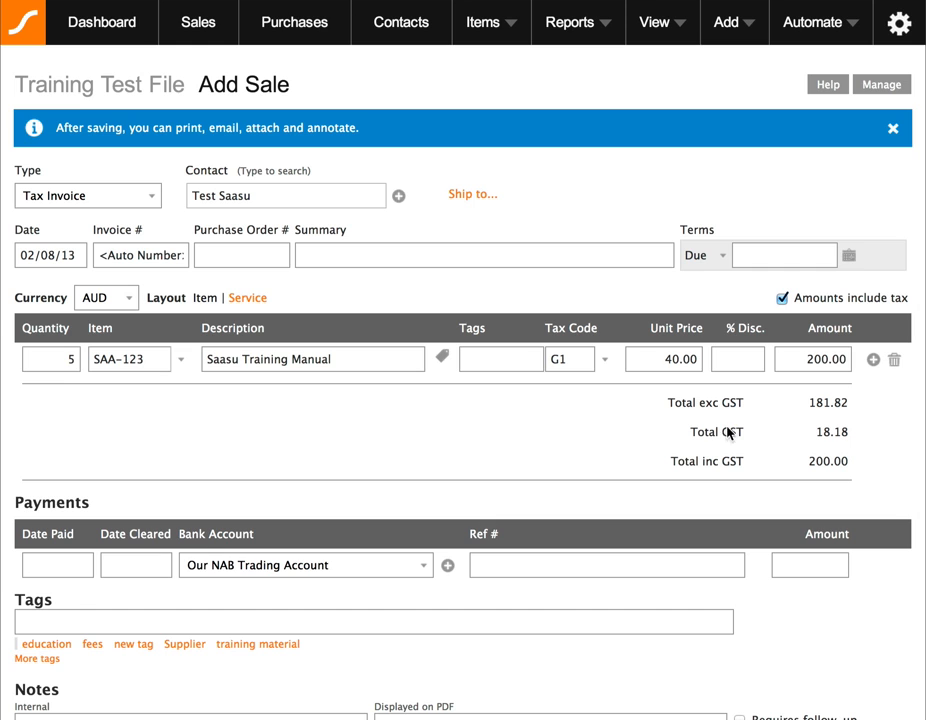
Step: Record a 200.00 payment to Our NAB Trading Account, paid and cleared on 01/08/2013, and save the sale
{"action": "scroll", "coordinate": [145, 390], "scroll_direction": "down", "scroll_amount": 3}
{"action": "left_click", "coordinate": [68, 378]}
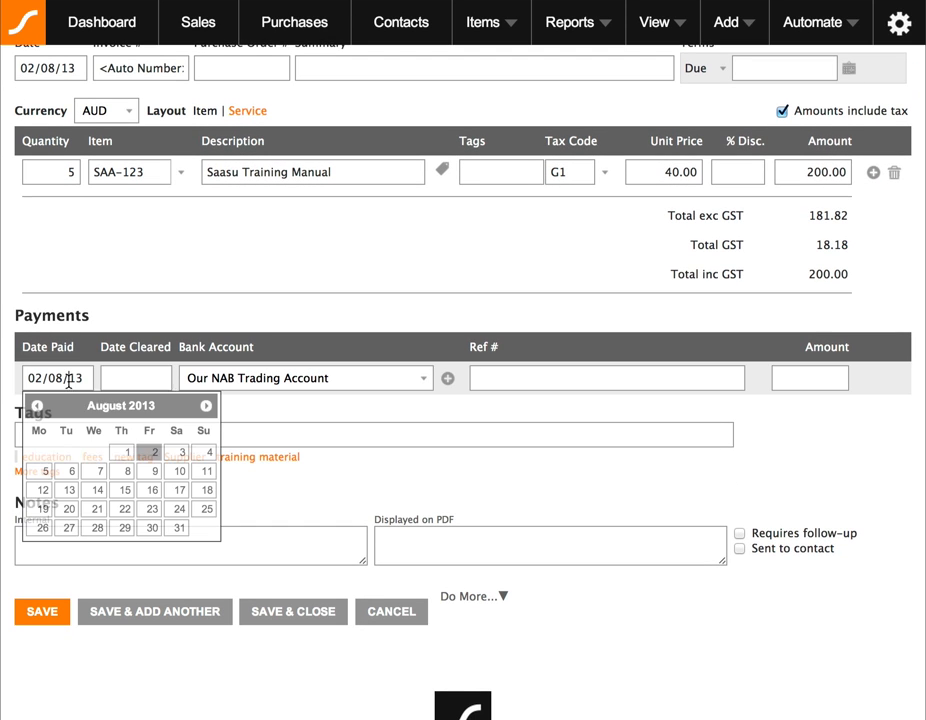
{"action": "left_click", "coordinate": [126, 452]}
{"action": "left_click", "coordinate": [120, 377]}
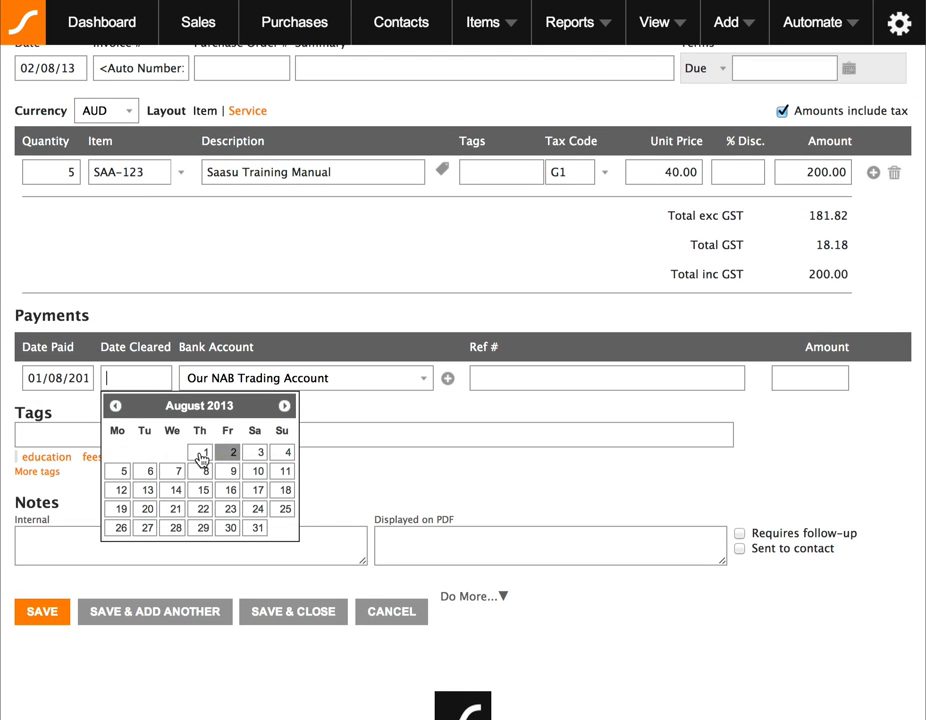
{"action": "left_click", "coordinate": [200, 452]}
{"action": "left_click", "coordinate": [840, 379]}
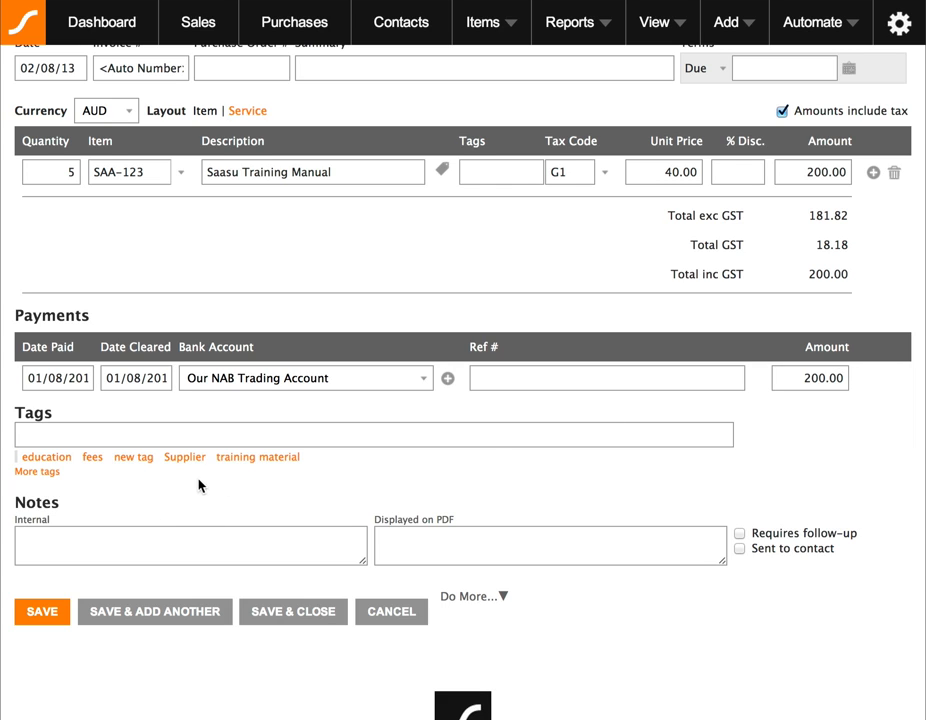
{"action": "left_click", "coordinate": [52, 610]}
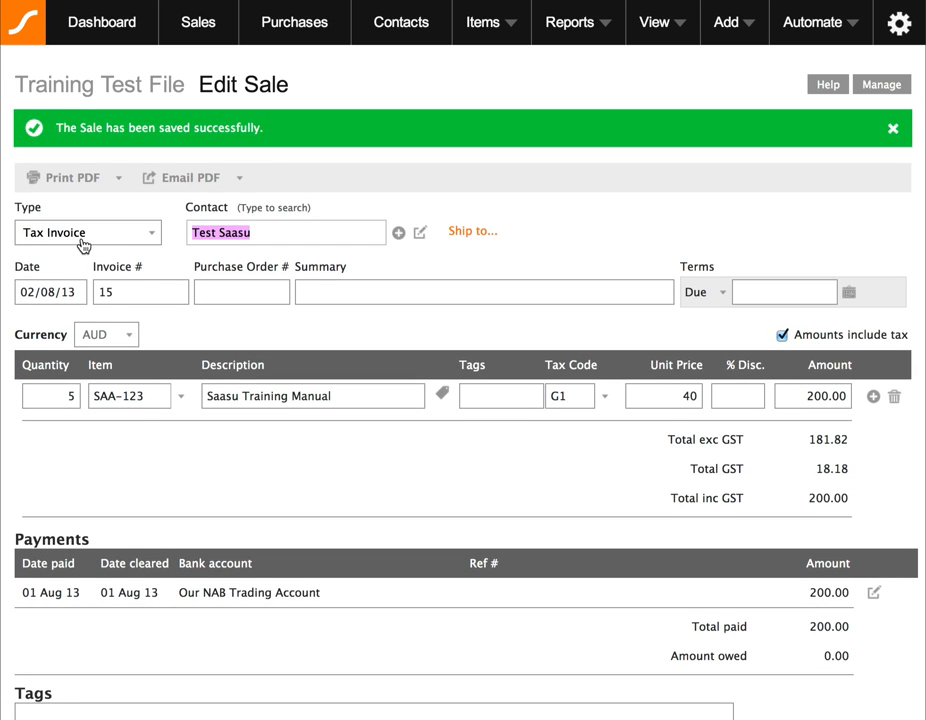
{"action": "left_click", "coordinate": [146, 232]}
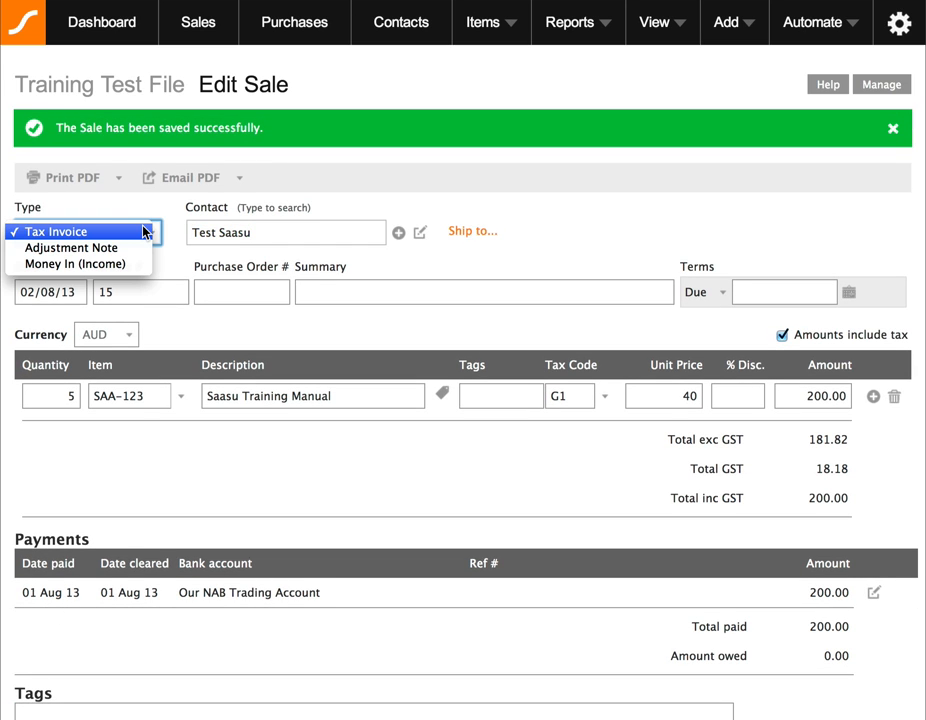
{"action": "left_click", "coordinate": [178, 217]}
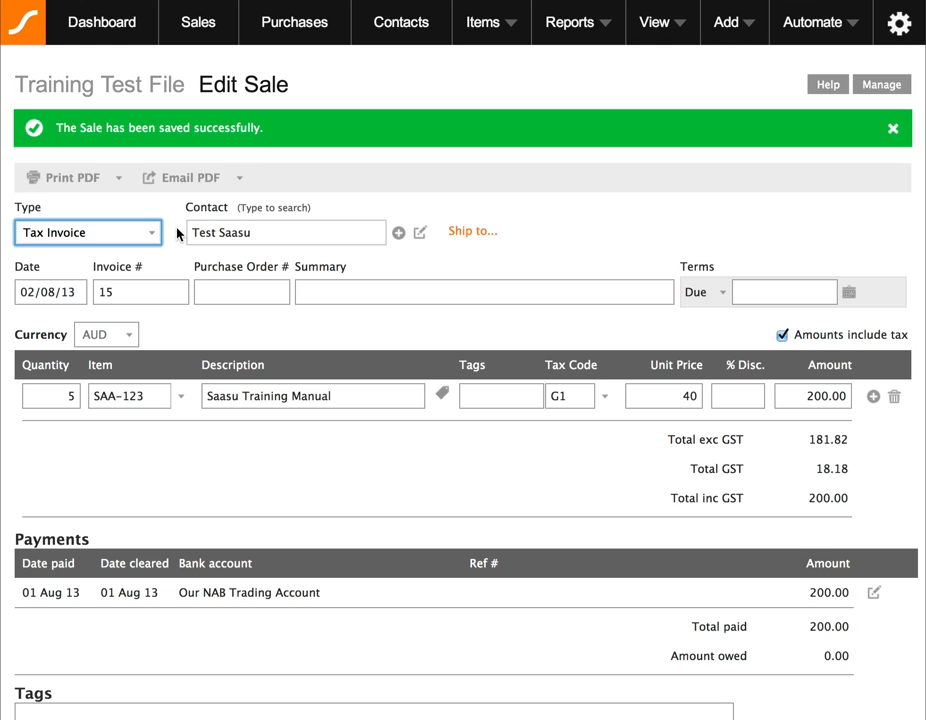
{"action": "scroll", "coordinate": [185, 250], "scroll_direction": "down", "scroll_amount": 2}
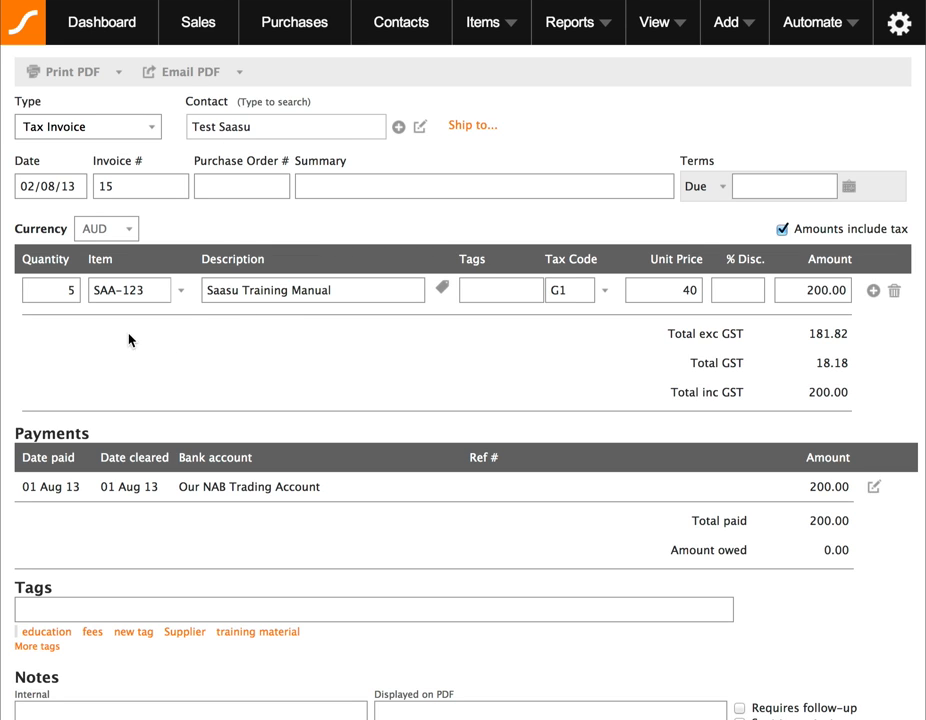
{"action": "scroll", "coordinate": [143, 345], "scroll_direction": "up", "scroll_amount": 3}
{"action": "scroll", "coordinate": [143, 345], "scroll_direction": "down", "scroll_amount": 4}
{"action": "scroll", "coordinate": [143, 345], "scroll_direction": "up", "scroll_amount": 3}
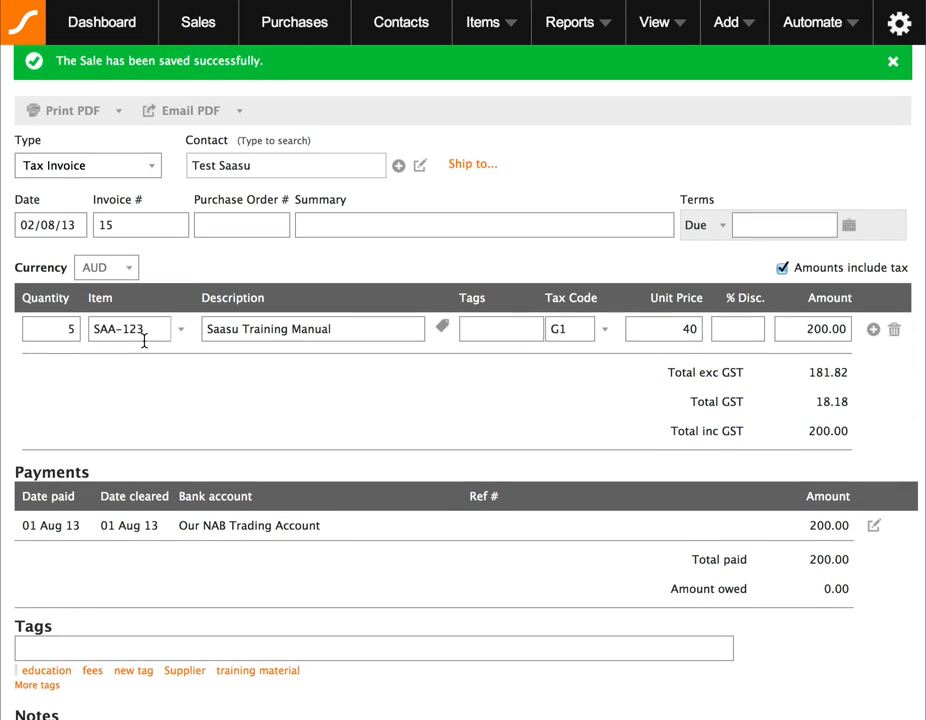
Step: Duplicate the saved sale and set the copy's type to Adjustment Note
{"action": "scroll", "coordinate": [356, 392], "scroll_direction": "down", "scroll_amount": 3}
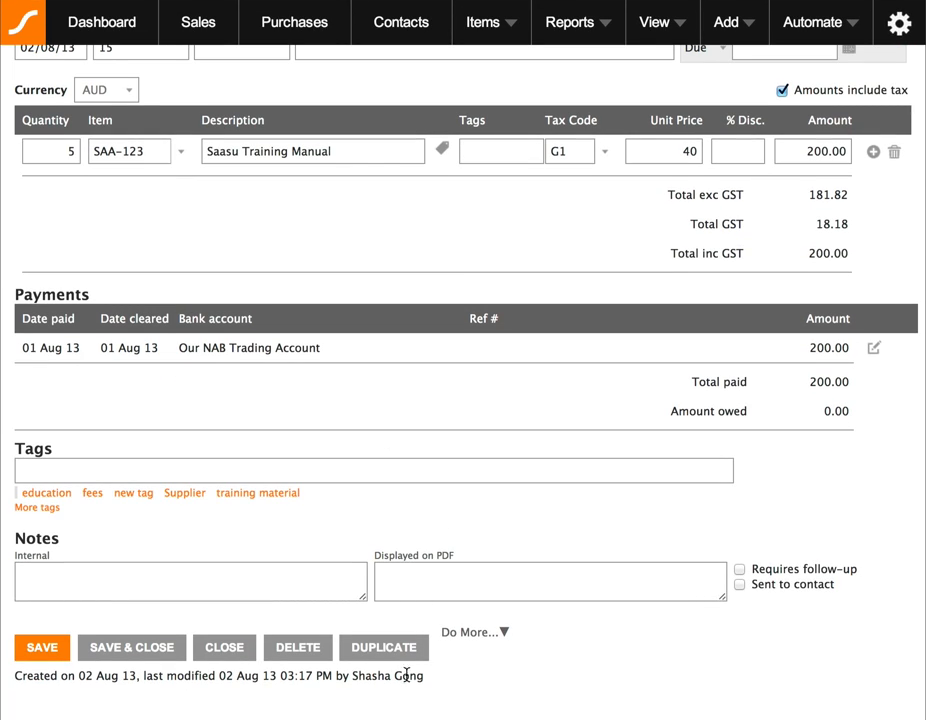
{"action": "left_click", "coordinate": [385, 647]}
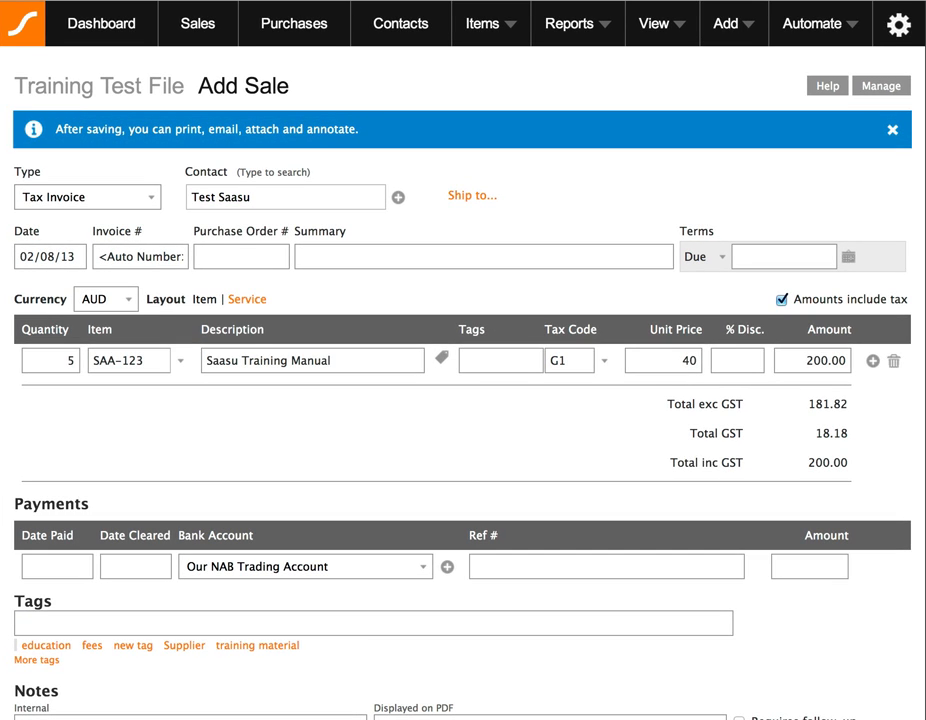
{"action": "left_click", "coordinate": [58, 199]}
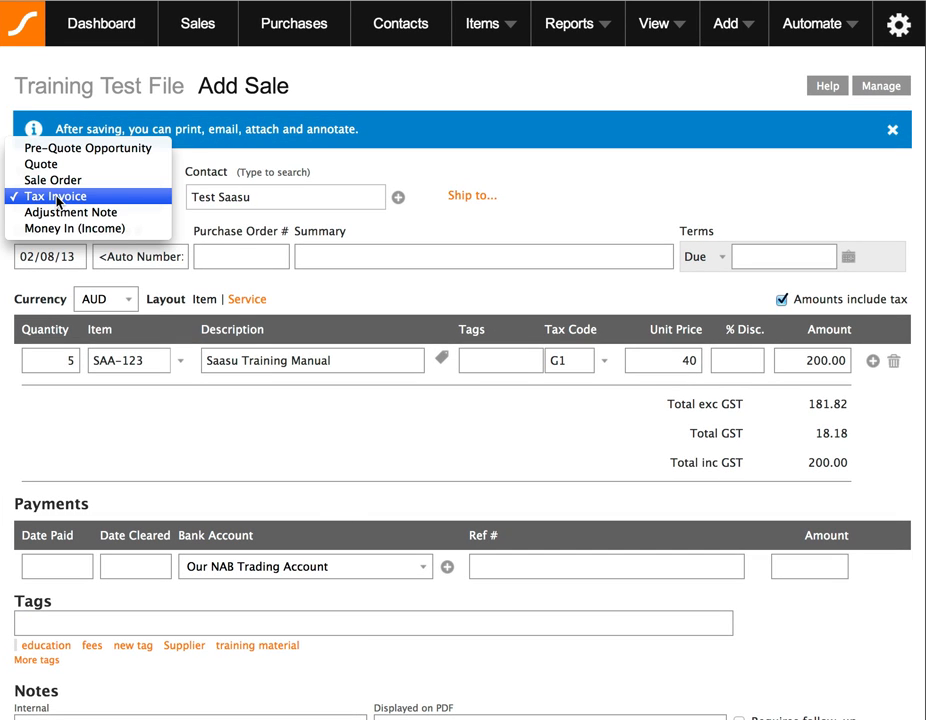
{"action": "left_click", "coordinate": [135, 216]}
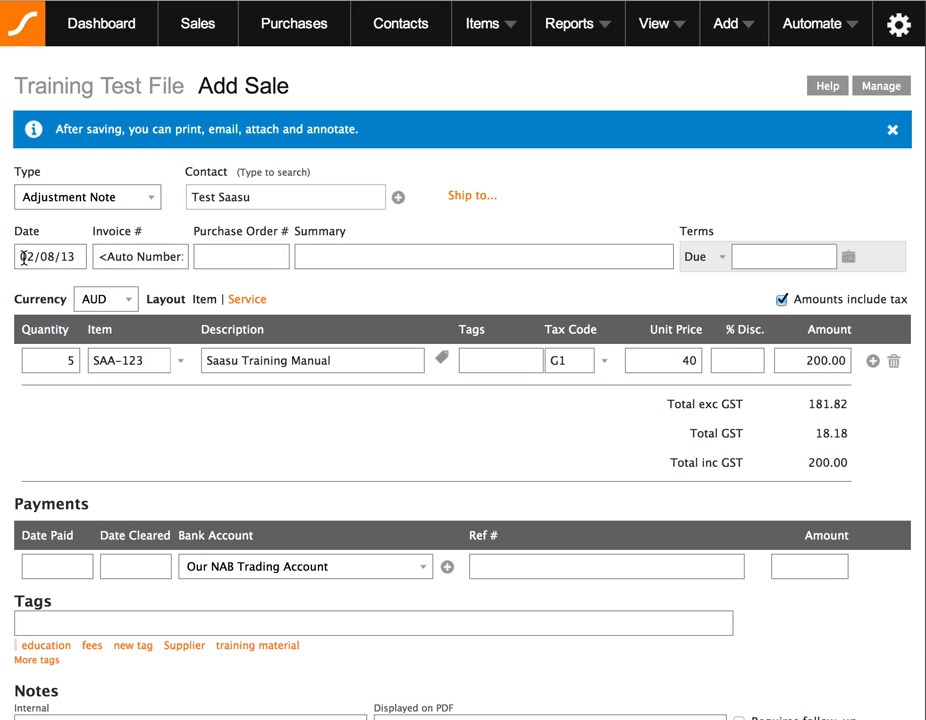
Step: Set the quantity of the Saasu Training Manual line to -1
{"action": "double_click", "coordinate": [66, 361]}
{"action": "type", "text": "-1"}
{"action": "key", "text": "Tab"}
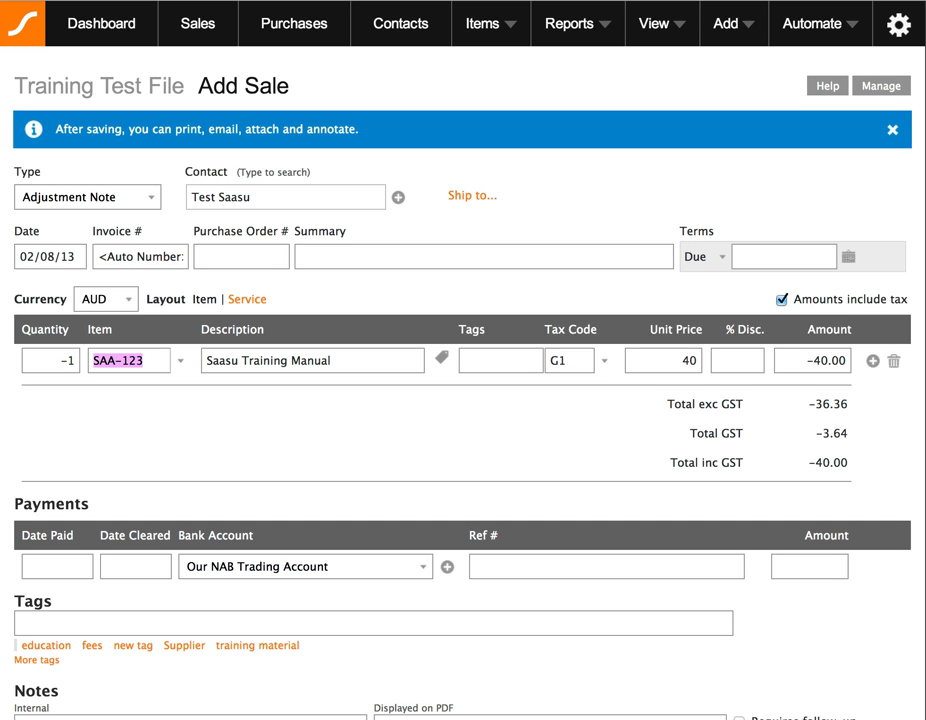
{"action": "left_click", "coordinate": [379, 404]}
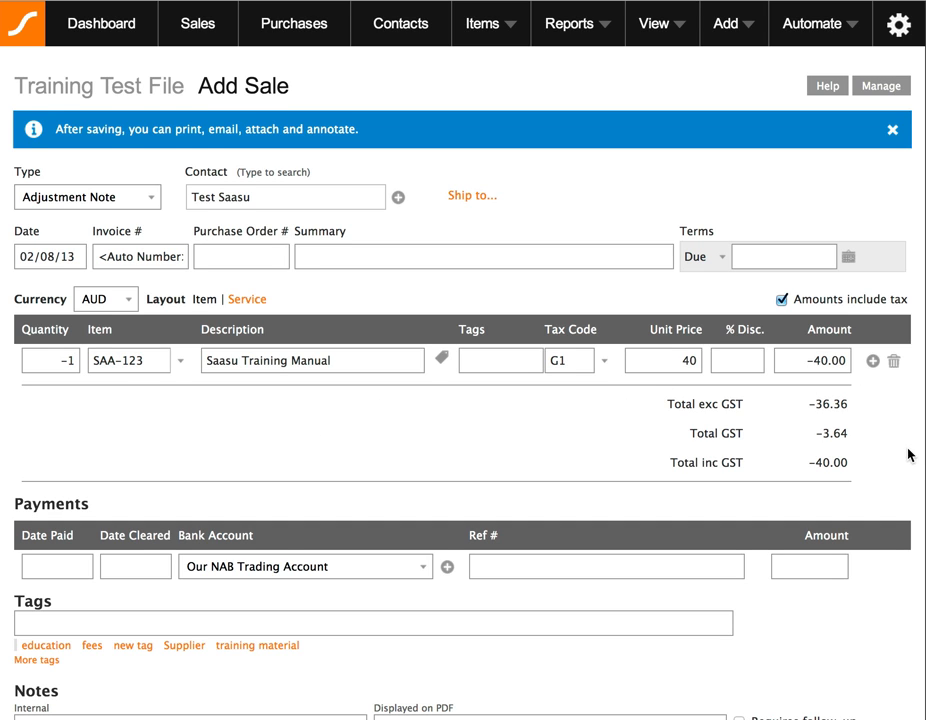
Step: Record a -40.00 refund payment from Our NAB Trading Account, paid and cleared on 02/08/2013, and save the adjustment note
{"action": "scroll", "coordinate": [908, 455], "scroll_direction": "down", "scroll_amount": 3}
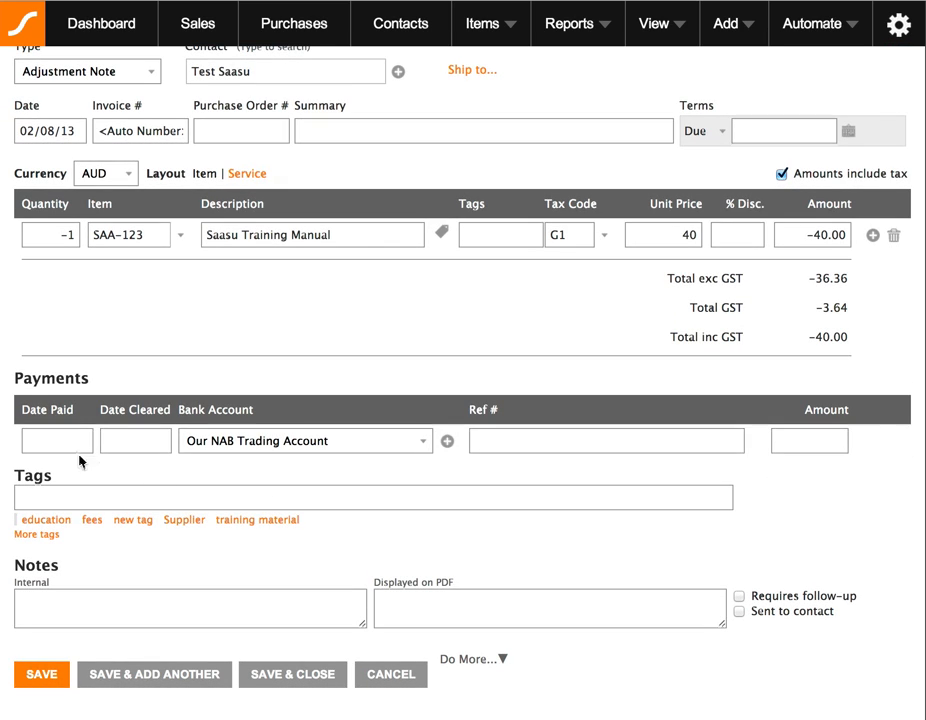
{"action": "left_click", "coordinate": [76, 441]}
{"action": "left_click", "coordinate": [129, 440]}
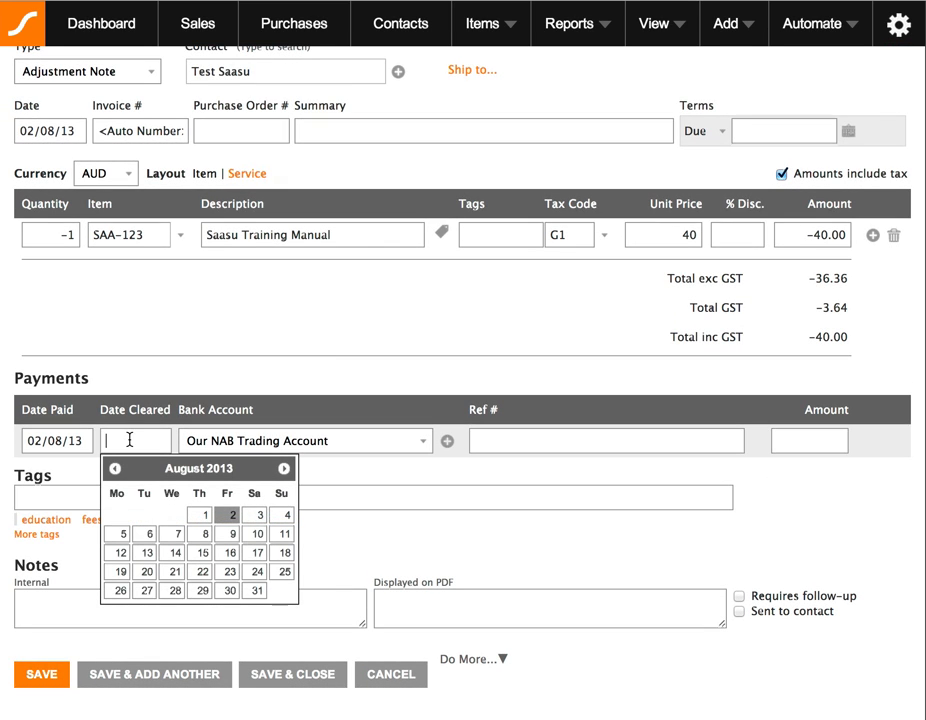
{"action": "left_click", "coordinate": [234, 516]}
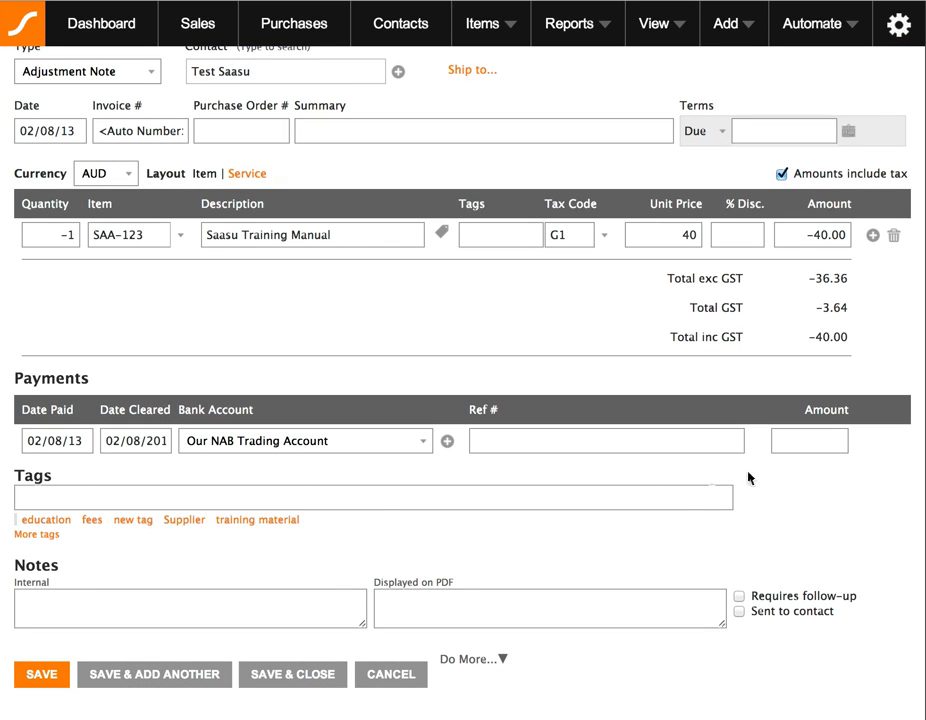
{"action": "left_click", "coordinate": [780, 440]}
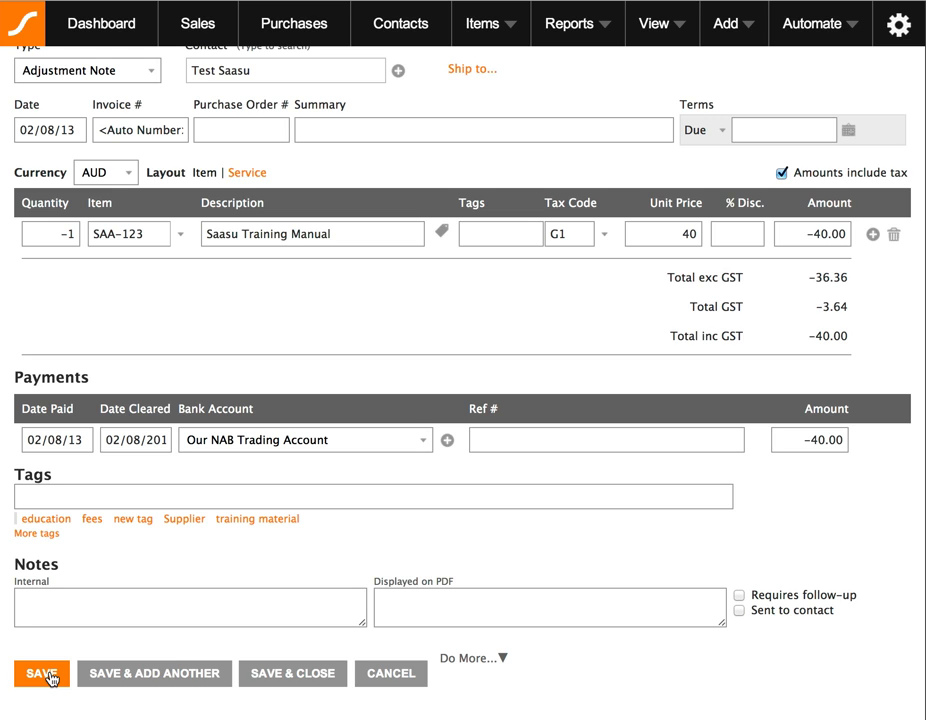
{"action": "left_click", "coordinate": [50, 675]}
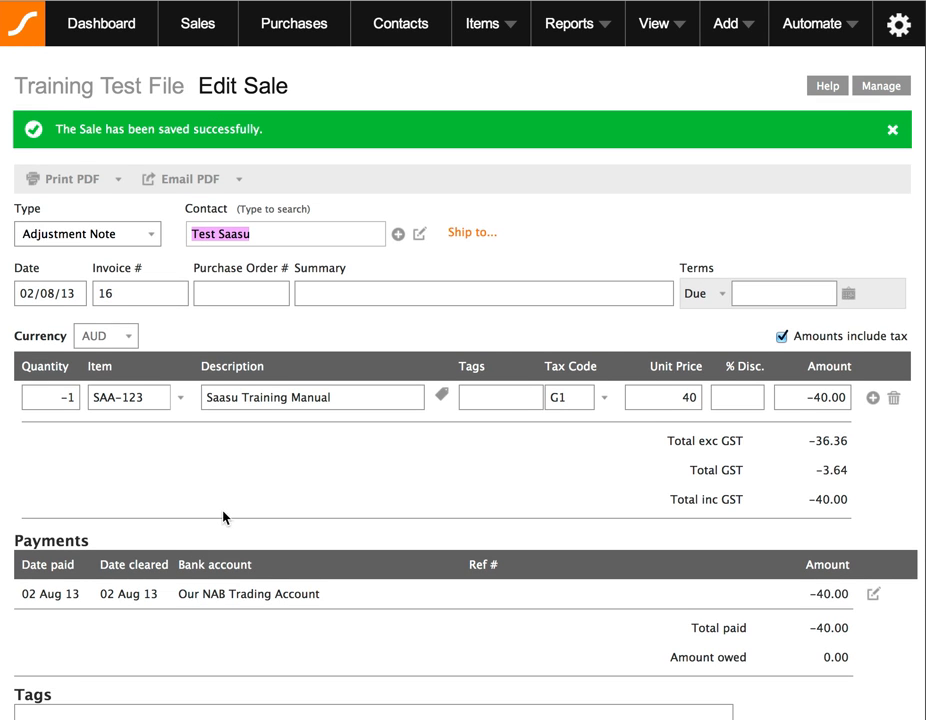
Step: Check the sales list for the invoice and its adjustment note, and open Bank Feeds
{"action": "left_click", "coordinate": [197, 23]}
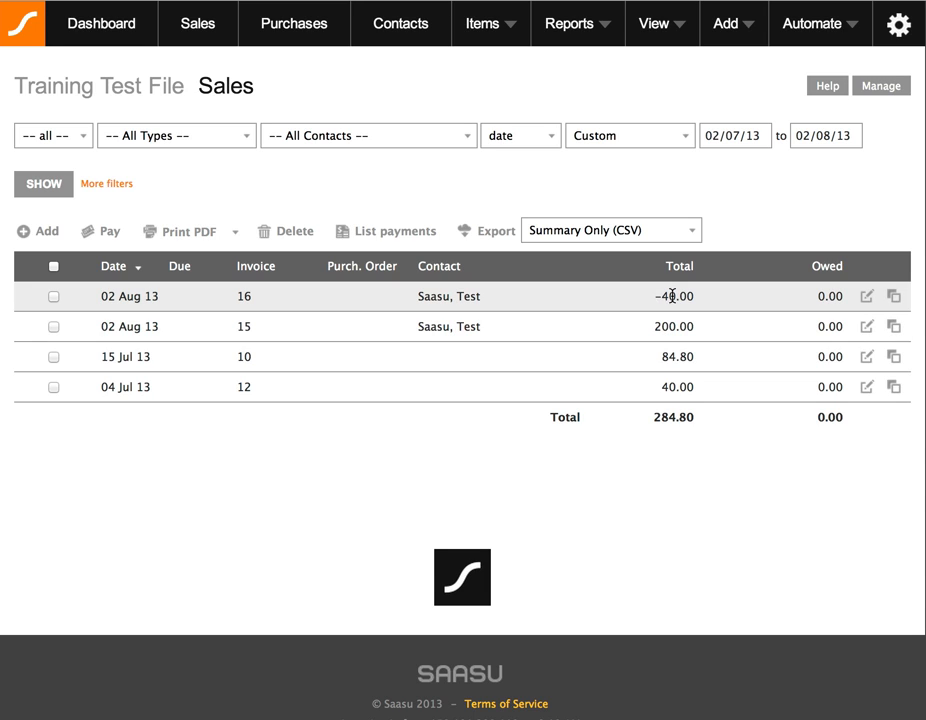
{"action": "left_click", "coordinate": [812, 35]}
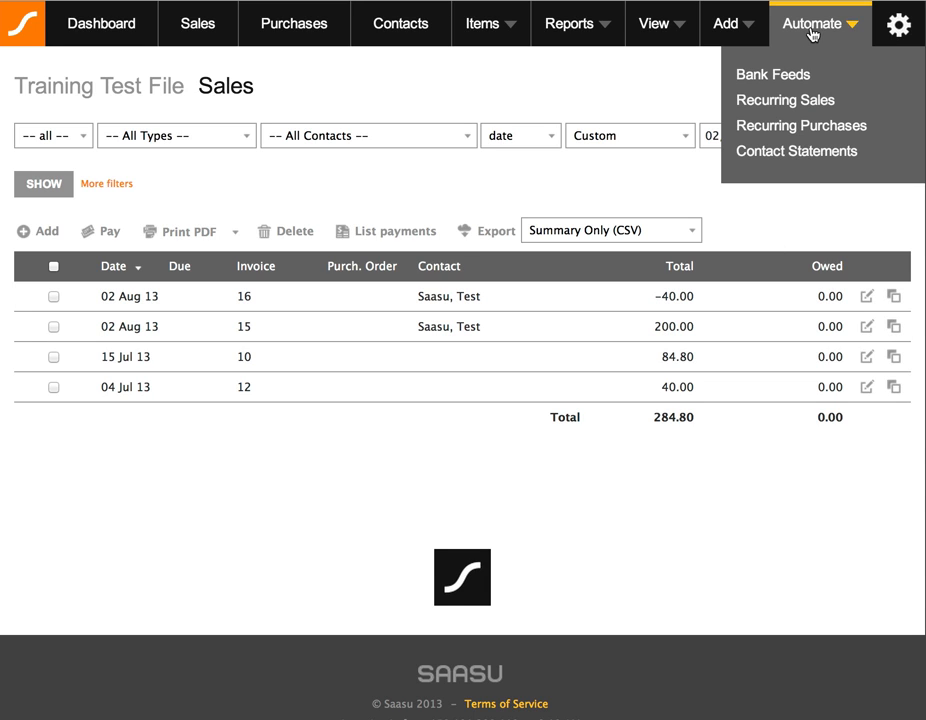
{"action": "left_click", "coordinate": [774, 80]}
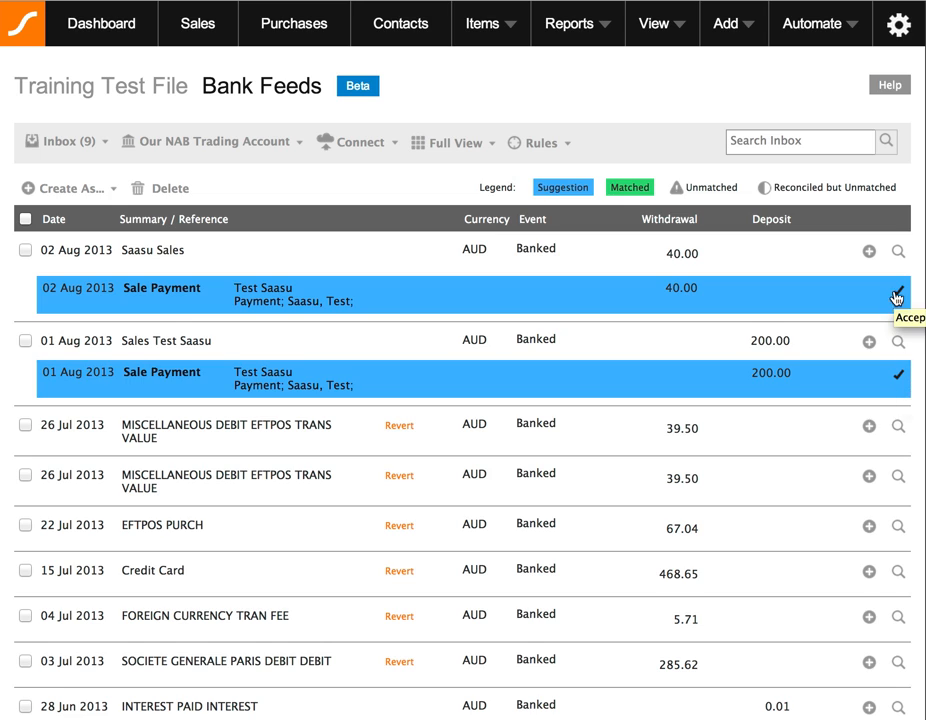
Step: Reconcile the 01 Aug 2013 bank feed deposit of 200.00 against the existing 200.00 sale payment of the same date
{"action": "left_click", "coordinate": [897, 344]}
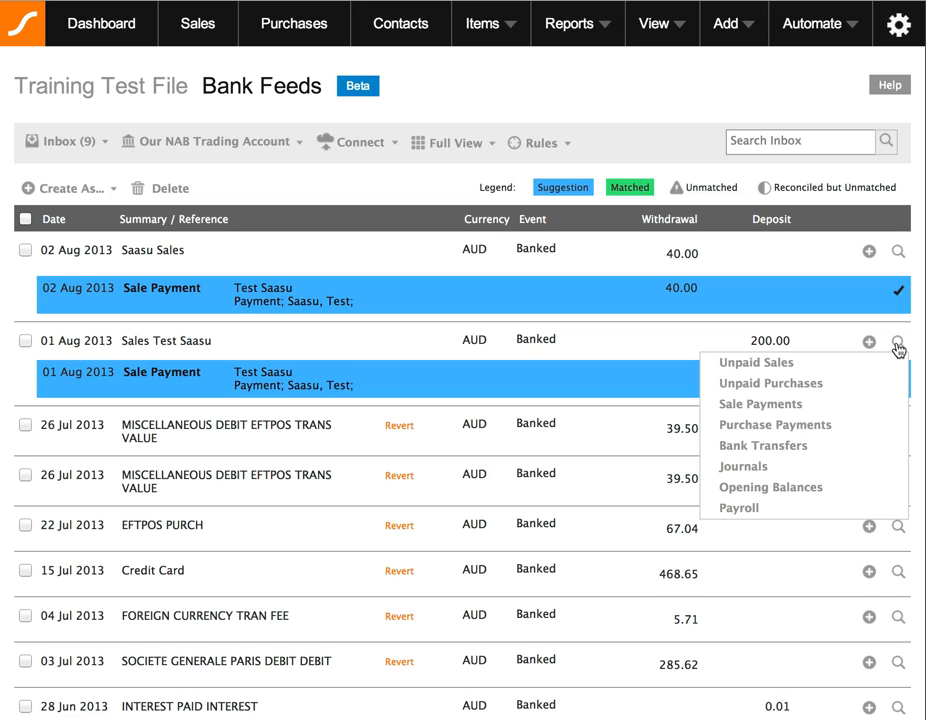
{"action": "left_click", "coordinate": [899, 349]}
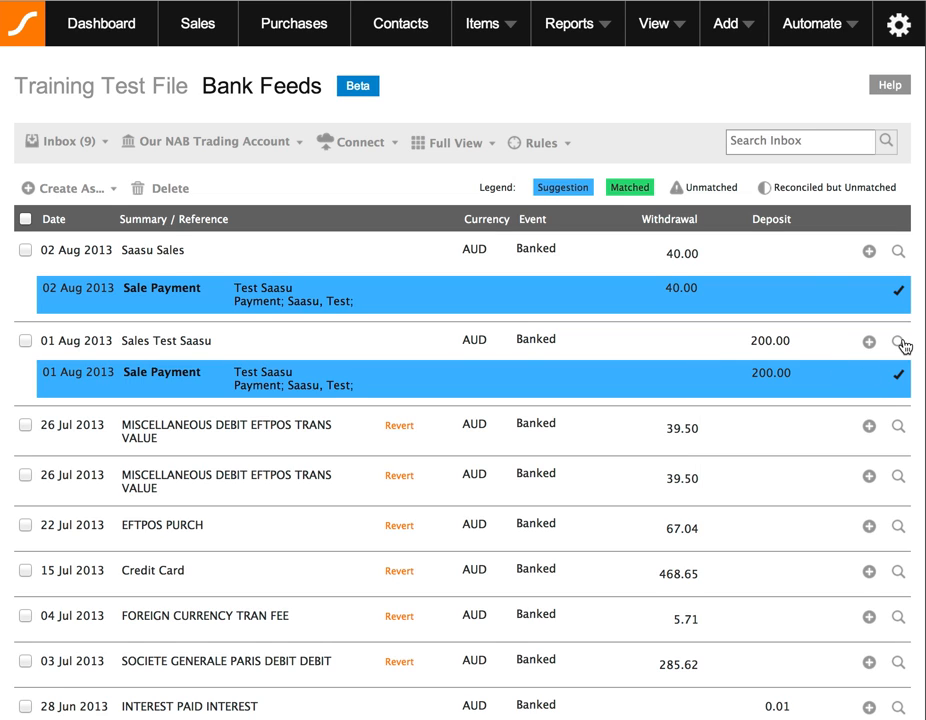
{"action": "left_click", "coordinate": [899, 346]}
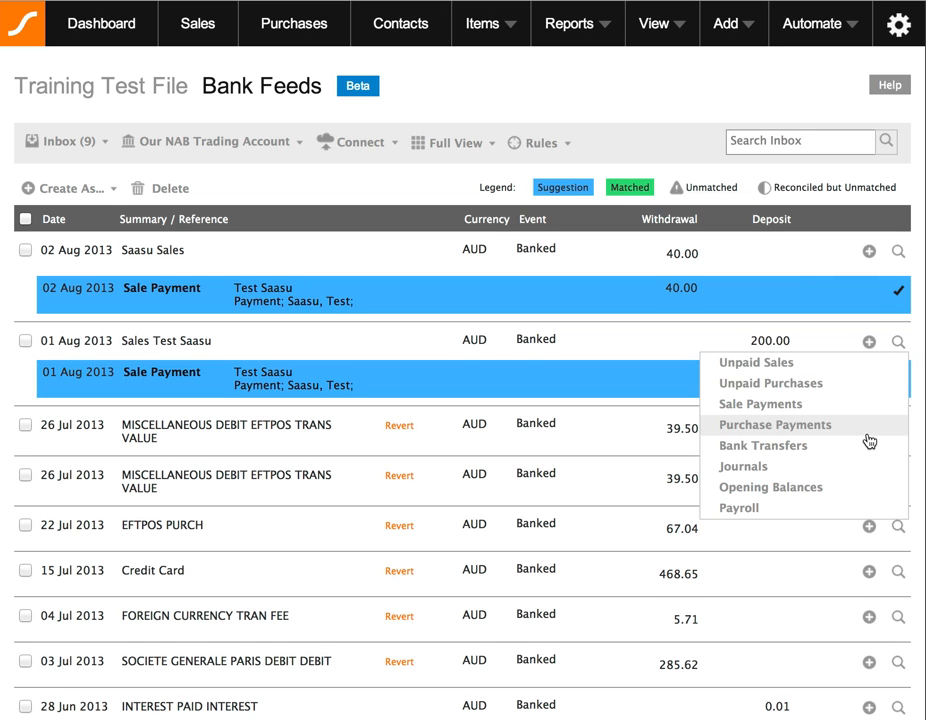
{"action": "left_click", "coordinate": [791, 407]}
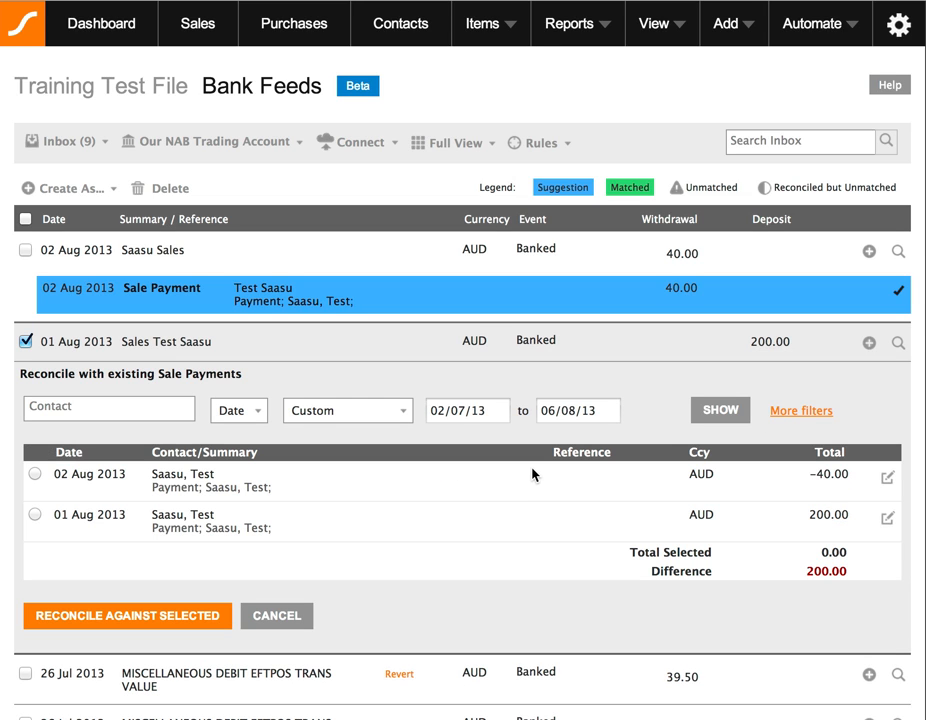
{"action": "left_click", "coordinate": [35, 515]}
{"action": "left_click", "coordinate": [117, 622]}
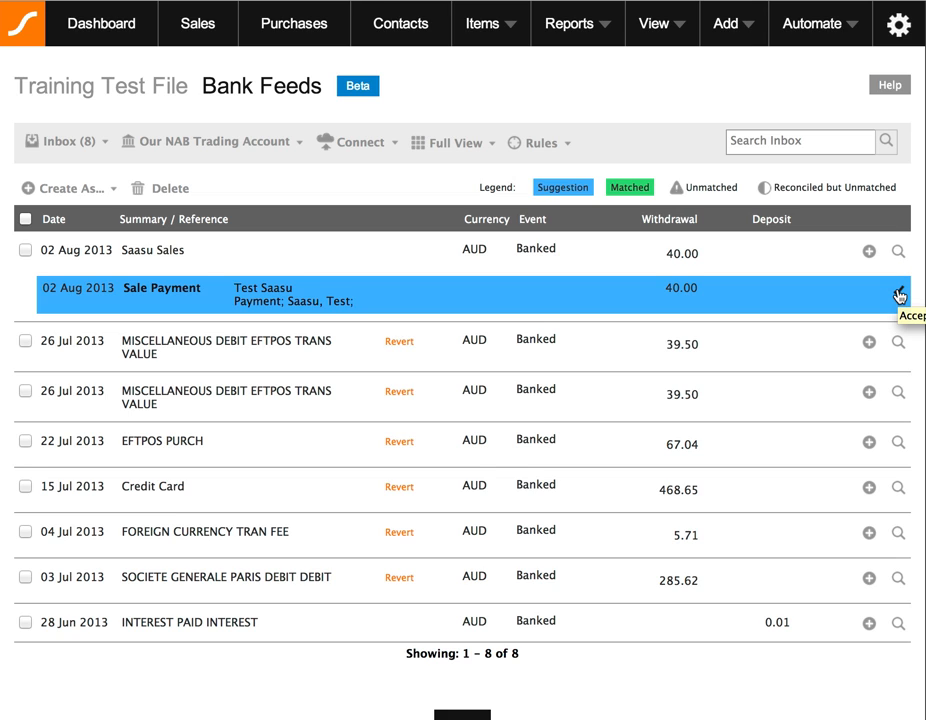
{"action": "left_click", "coordinate": [899, 250]}
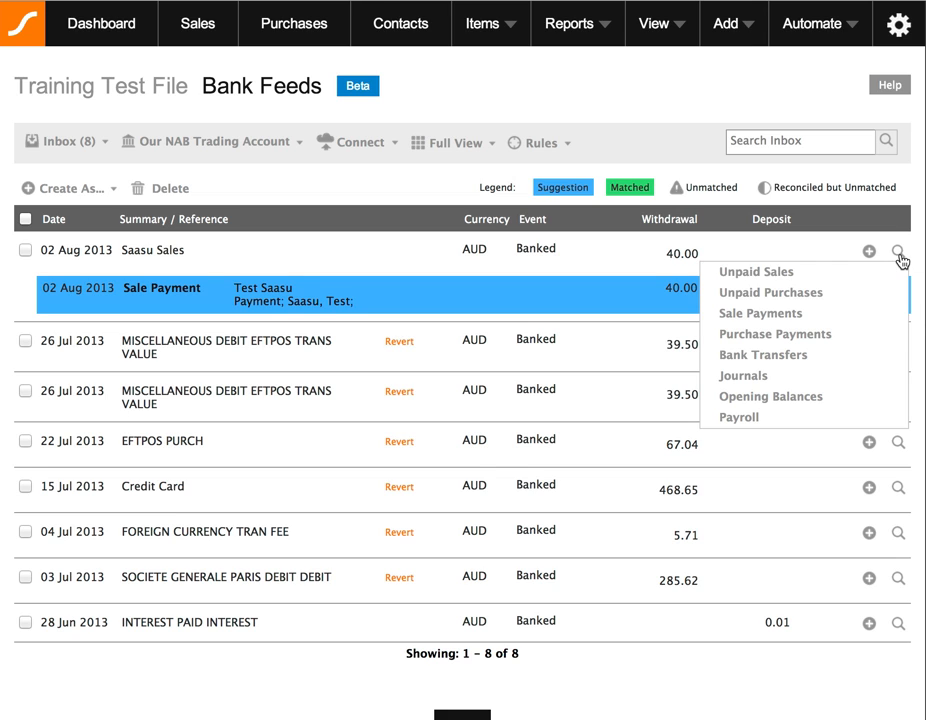
{"action": "left_click", "coordinate": [744, 315]}
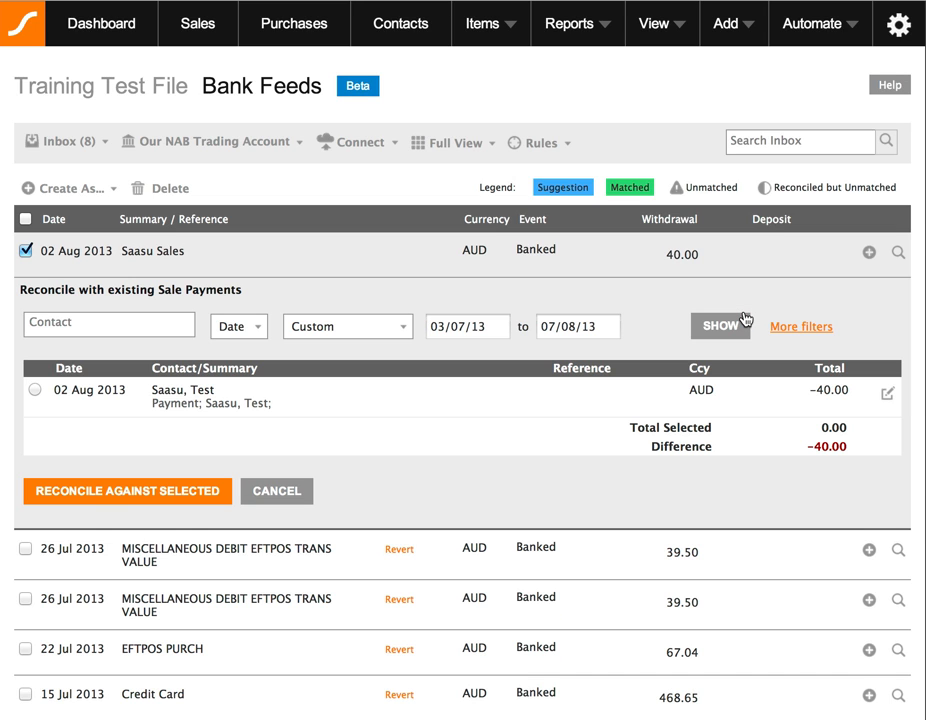
{"action": "left_click", "coordinate": [34, 389]}
{"action": "left_click", "coordinate": [899, 254]}
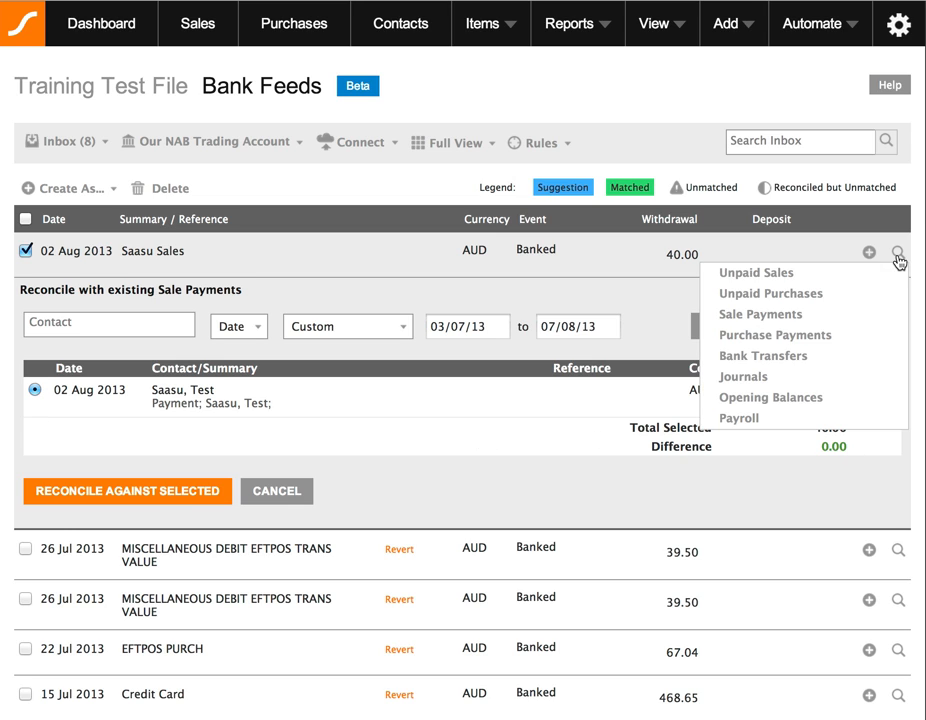
{"action": "left_click", "coordinate": [762, 273]}
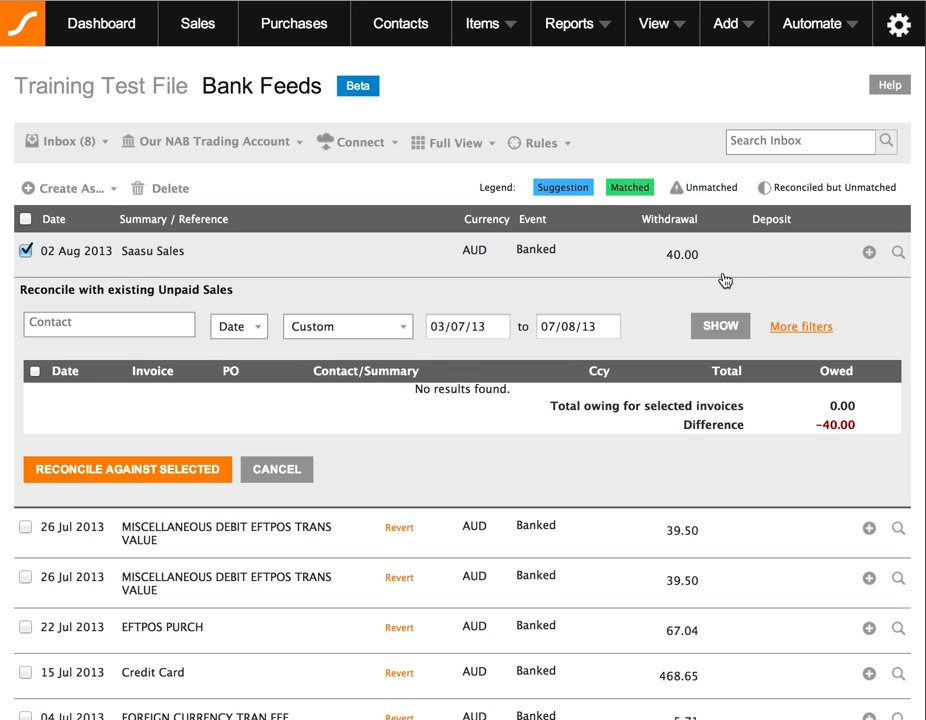
Step: Reconcile the 02 Aug 2013 bank feed withdrawal of 40.00 against the existing -40.00 sale payment of the same date
{"action": "left_click", "coordinate": [898, 253]}
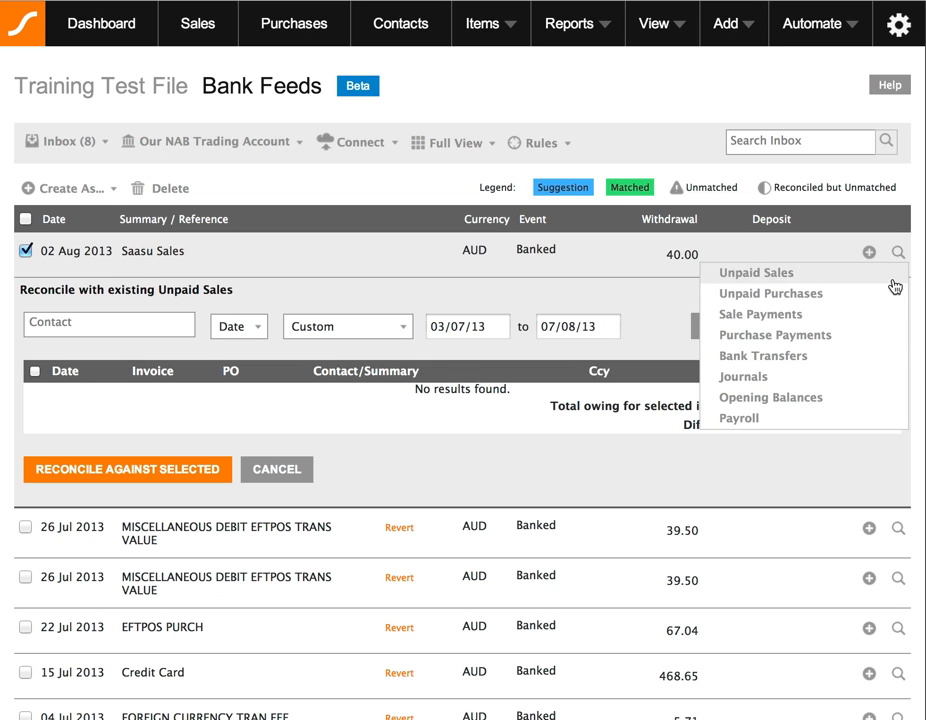
{"action": "left_click", "coordinate": [788, 317]}
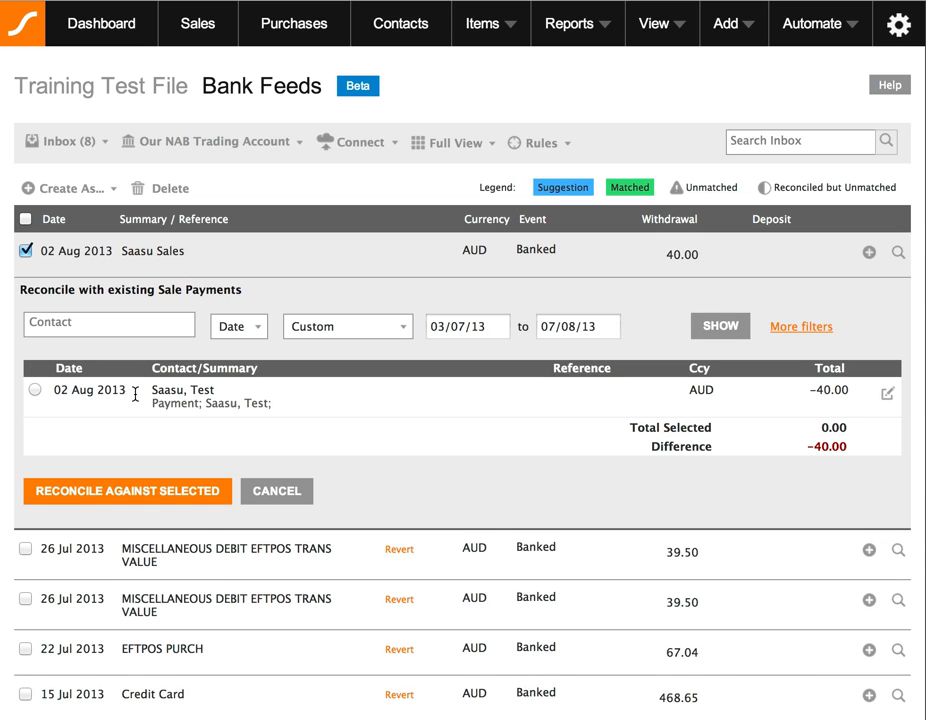
{"action": "left_click", "coordinate": [34, 390]}
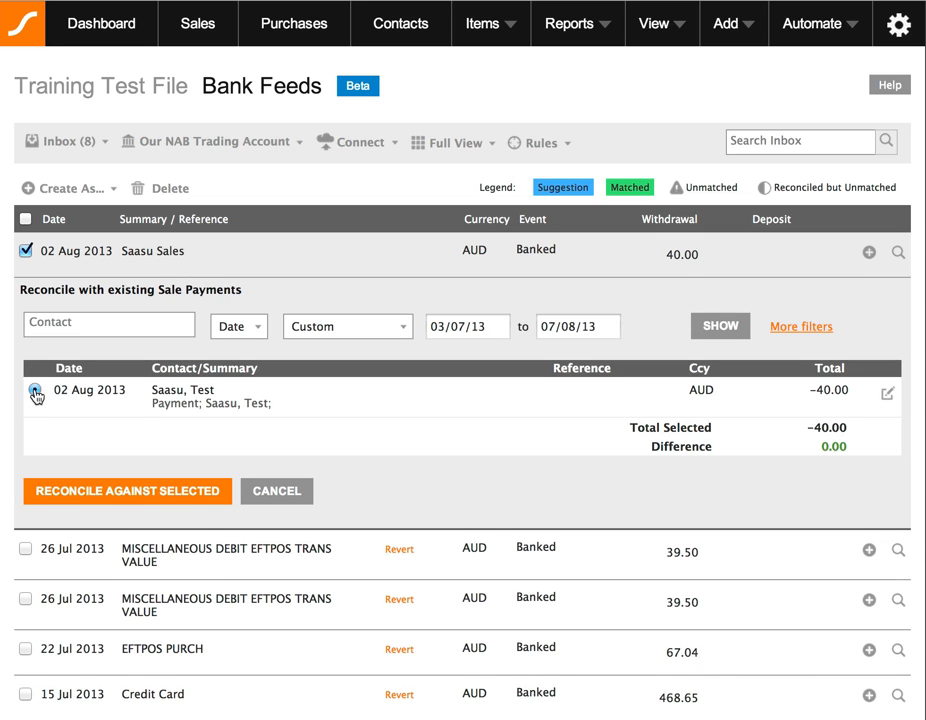
{"action": "left_click", "coordinate": [128, 490]}
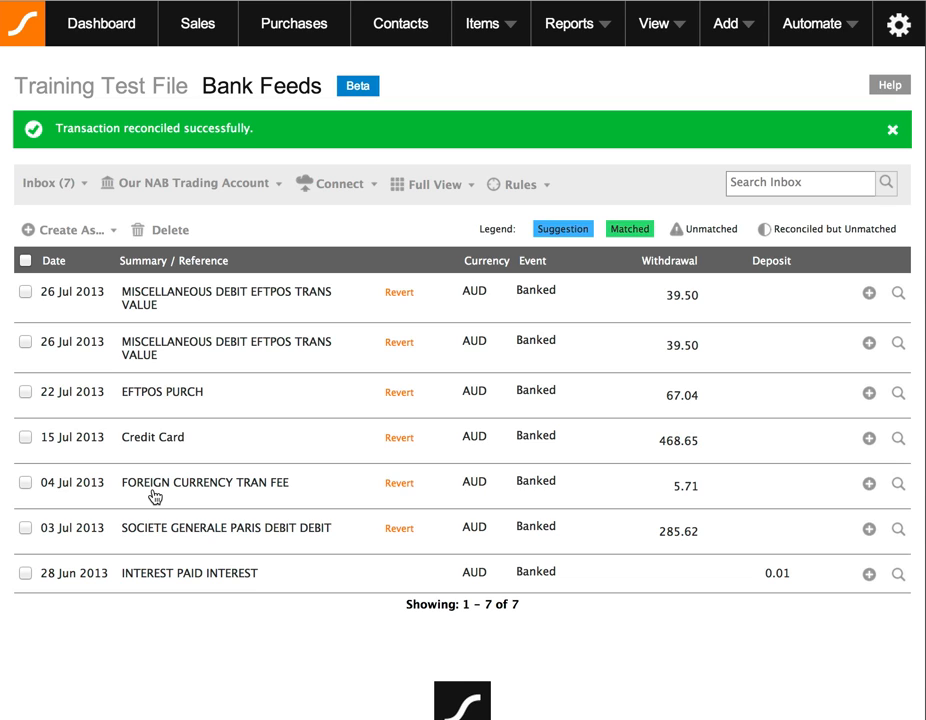
Step: Delete the reconciled -40.00 payment from the 02 Aug 13 adjustment note in the sales list
{"action": "left_click", "coordinate": [209, 25]}
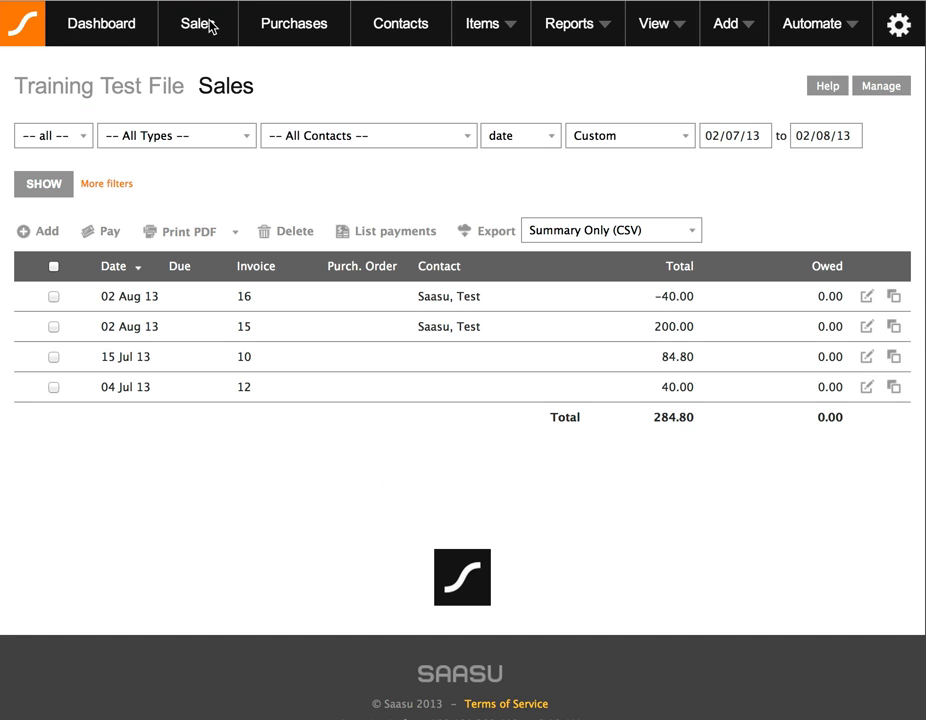
{"action": "left_click", "coordinate": [868, 302]}
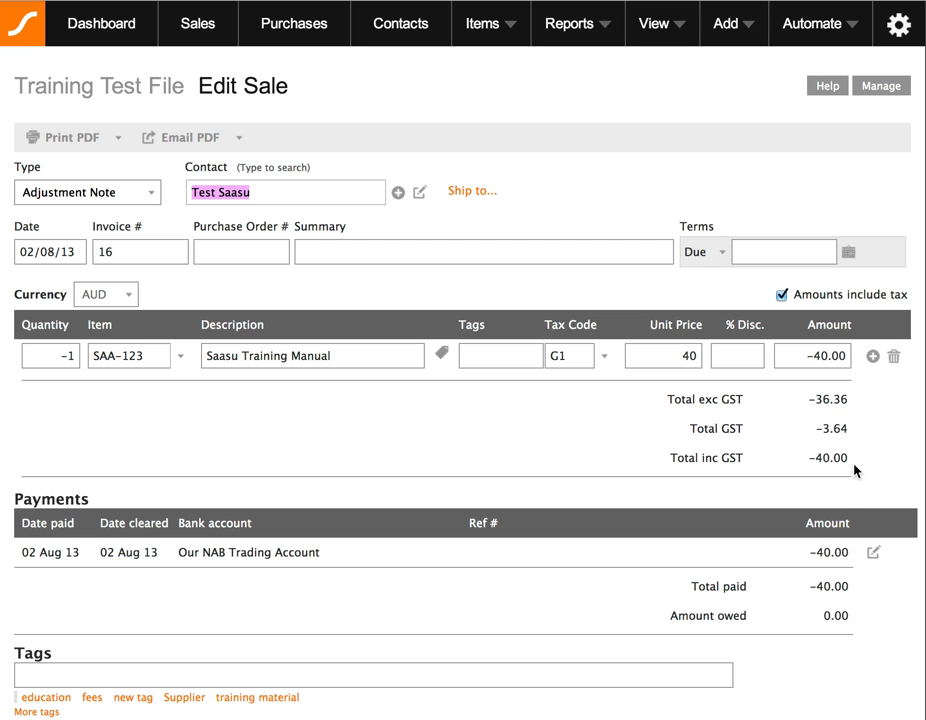
{"action": "left_click", "coordinate": [875, 558]}
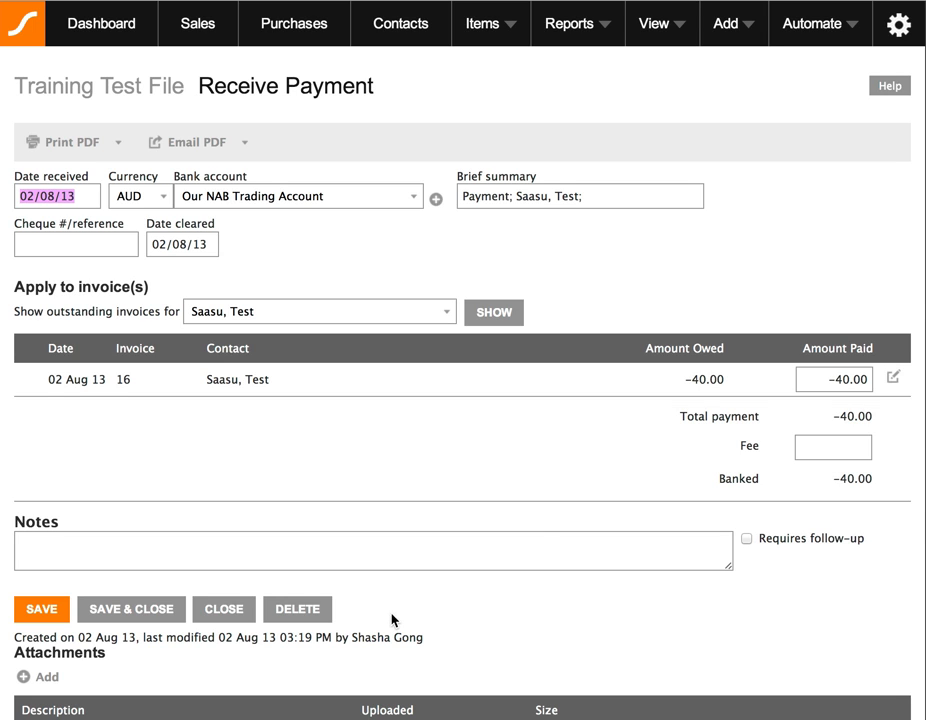
{"action": "left_click", "coordinate": [312, 610]}
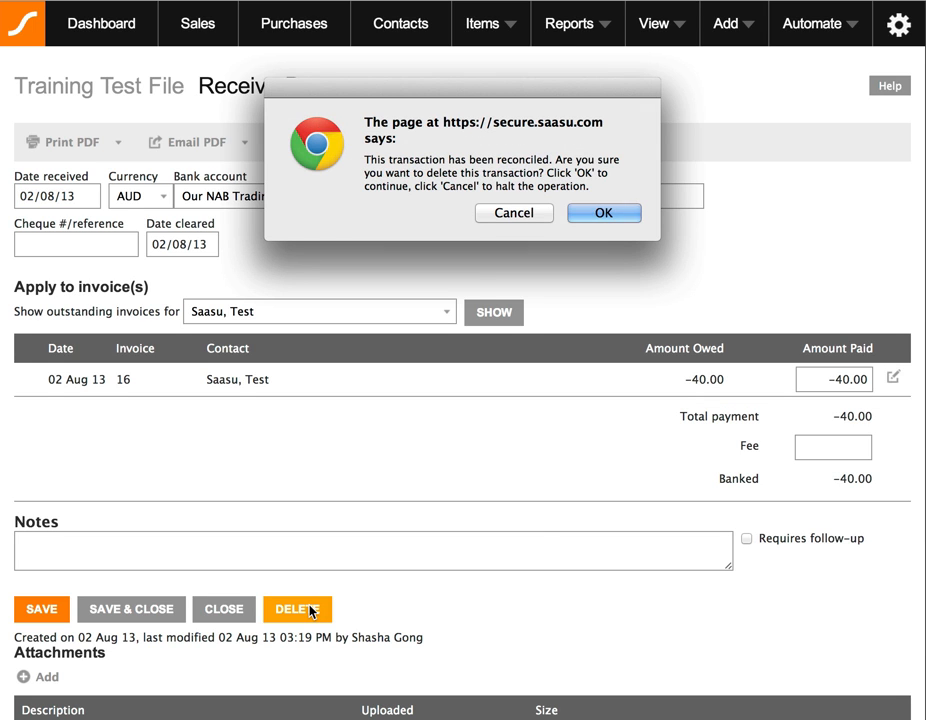
{"action": "key", "text": "Return"}
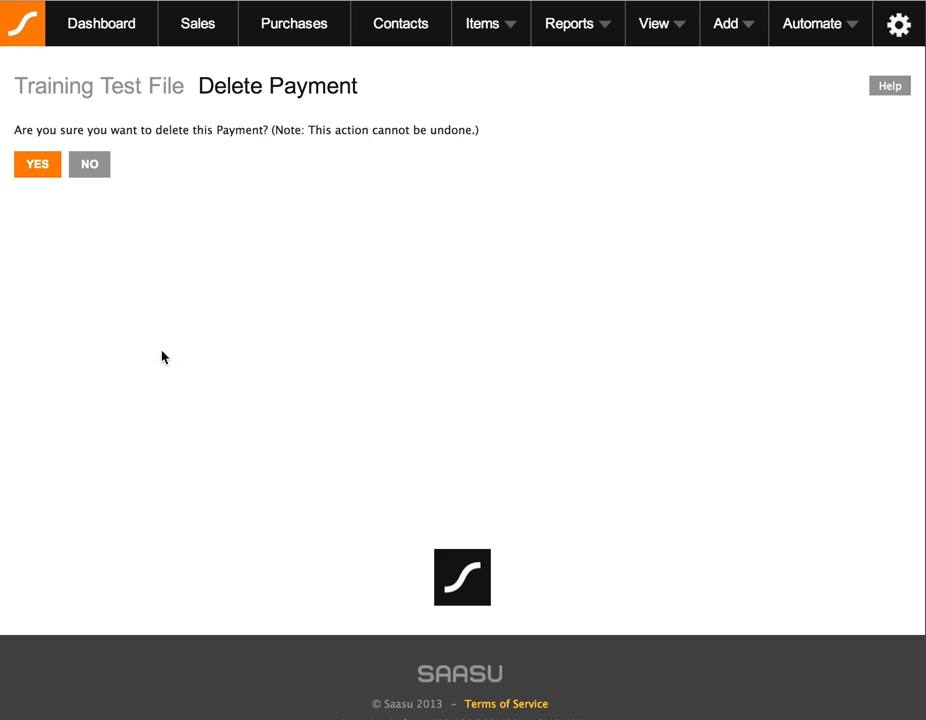
{"action": "left_click", "coordinate": [37, 170]}
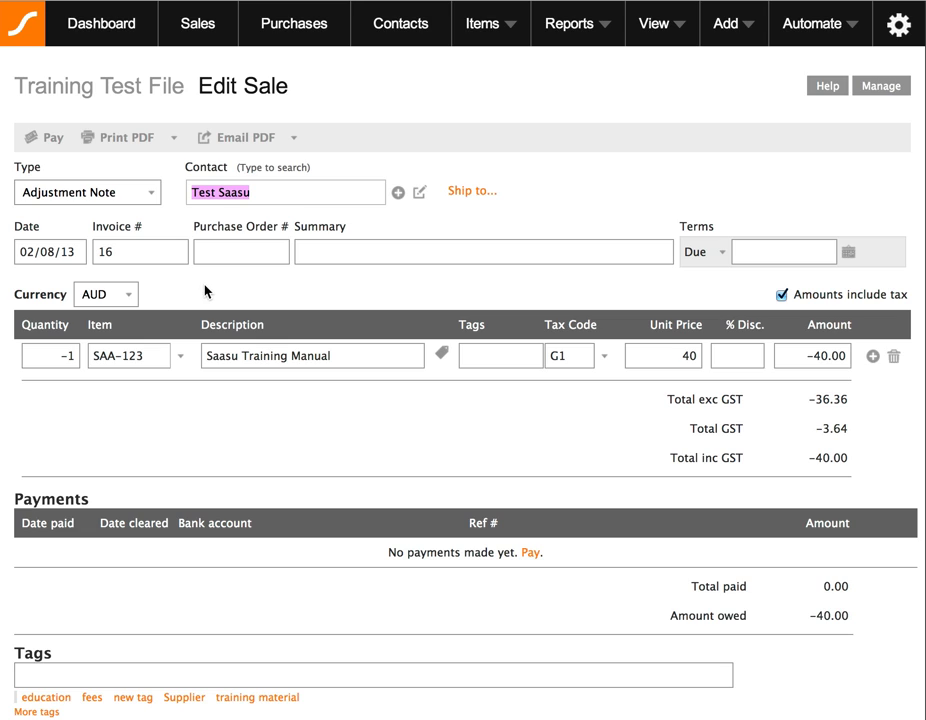
Step: Change the adjustment note's line description to "Saasu Training Manual Refund"
{"action": "left_click", "coordinate": [377, 362]}
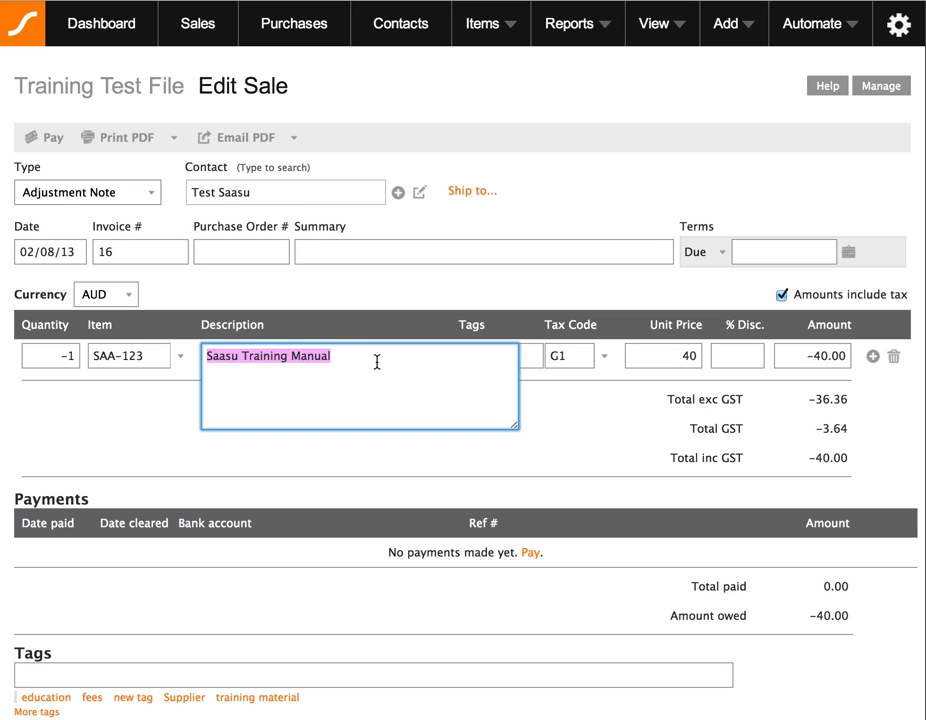
{"action": "key", "text": "Right"}
{"action": "type", "text": "Refund"}
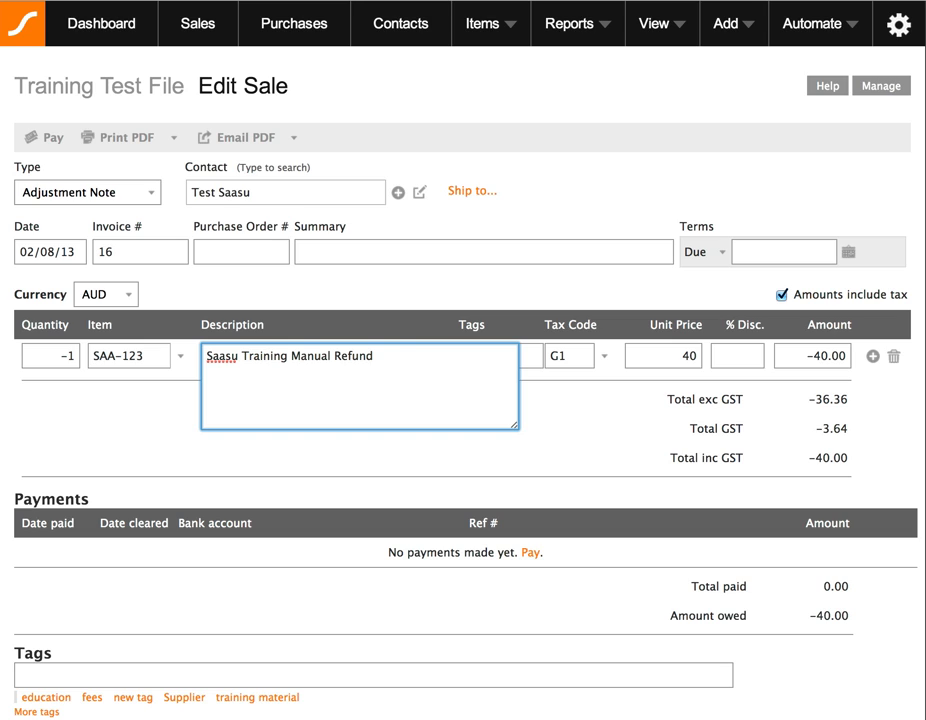
{"action": "left_click", "coordinate": [552, 402]}
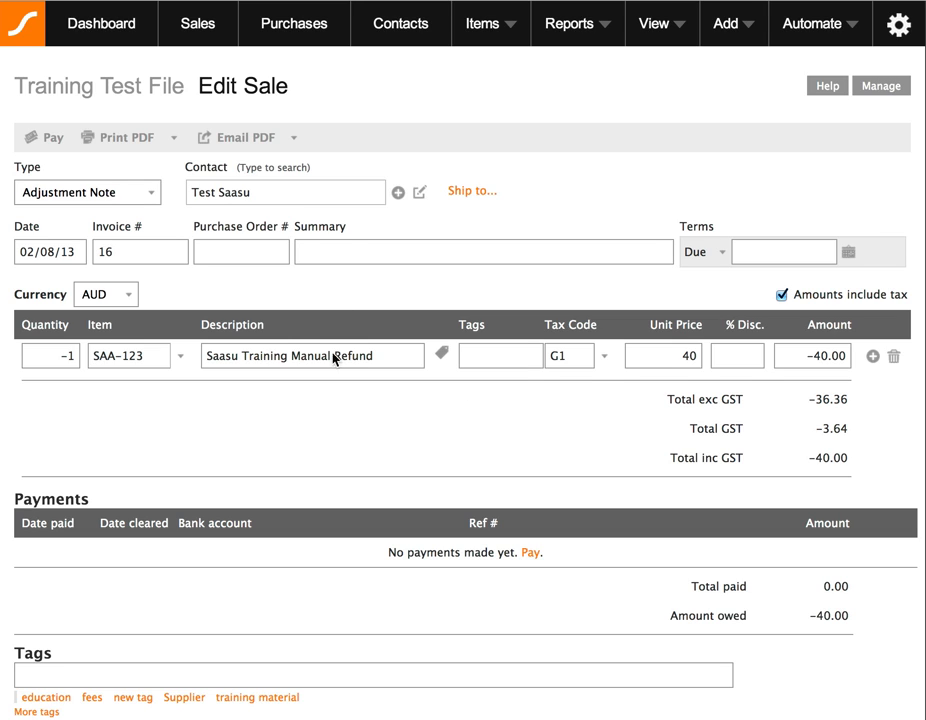
Step: Set the adjustment note's summary to "Refund for future credit note", then save and close it
{"action": "left_click", "coordinate": [355, 252]}
{"action": "type", "text": "Refund for future credit note"}
{"action": "scroll", "coordinate": [373, 253], "scroll_direction": "down", "scroll_amount": 2}
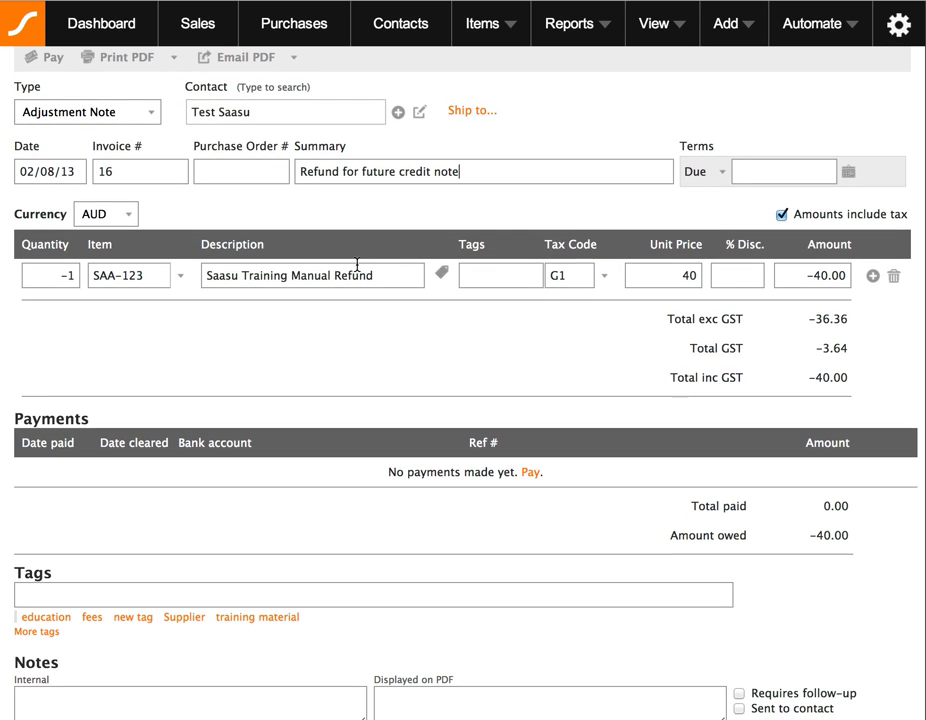
{"action": "scroll", "coordinate": [245, 682], "scroll_direction": "down", "scroll_amount": 2}
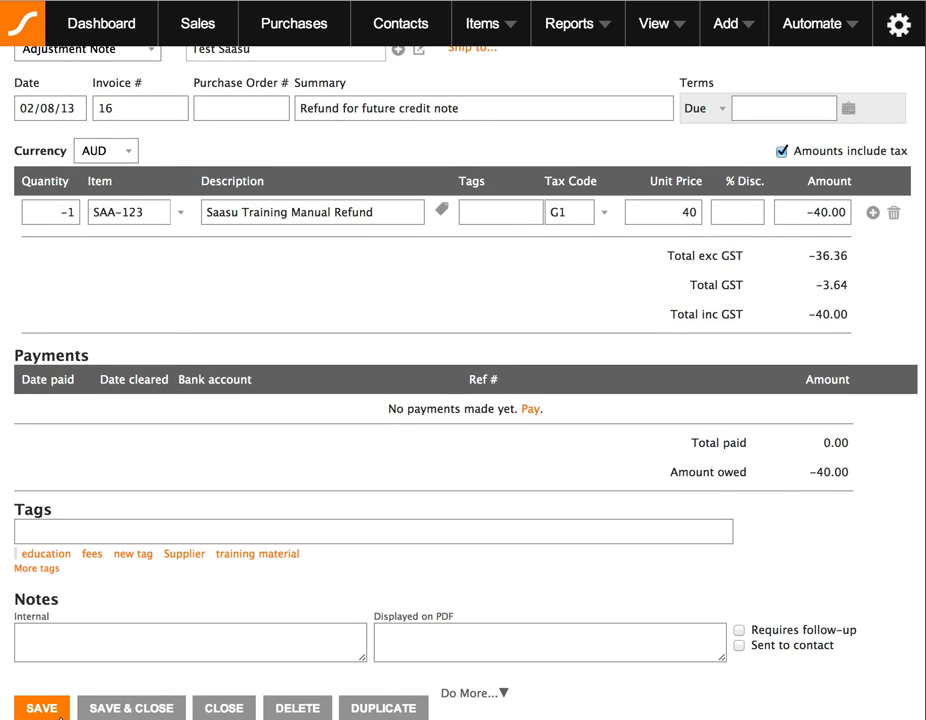
{"action": "left_click", "coordinate": [128, 708]}
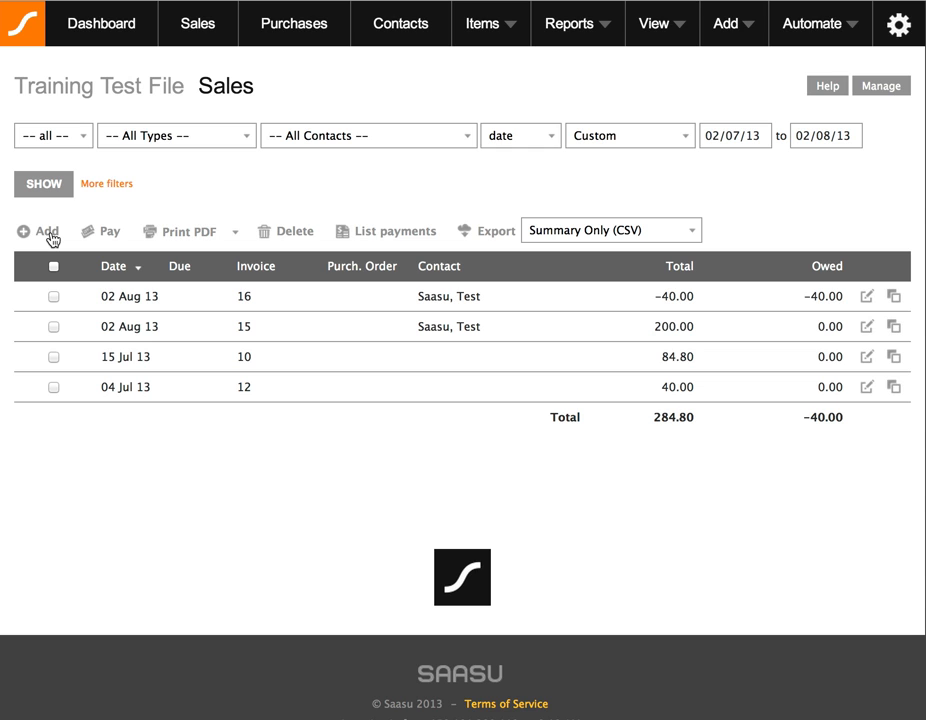
Step: Start a new tax invoice in Item layout for the same test contact, dated 03/08/2013
{"action": "left_click", "coordinate": [49, 234]}
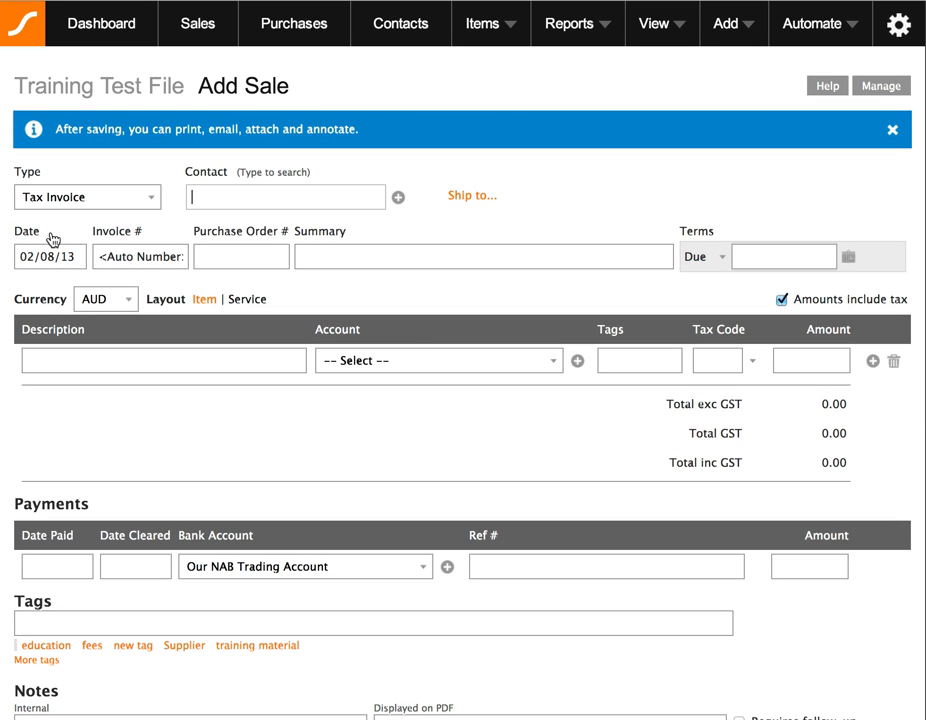
{"action": "left_click", "coordinate": [206, 299]}
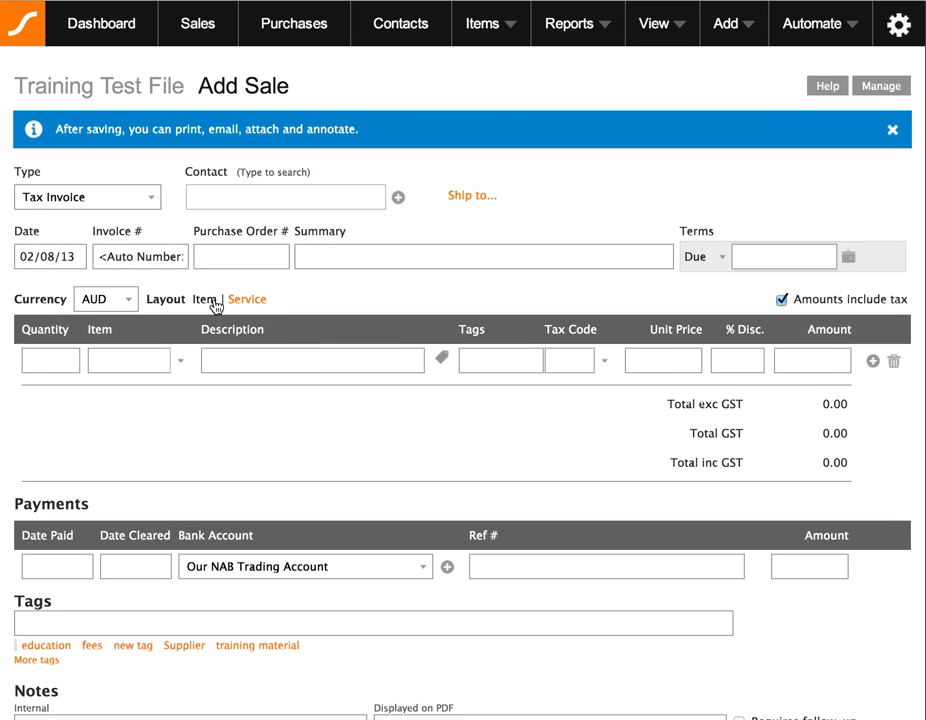
{"action": "left_click", "coordinate": [276, 200]}
{"action": "type", "text": "test Saasu"}
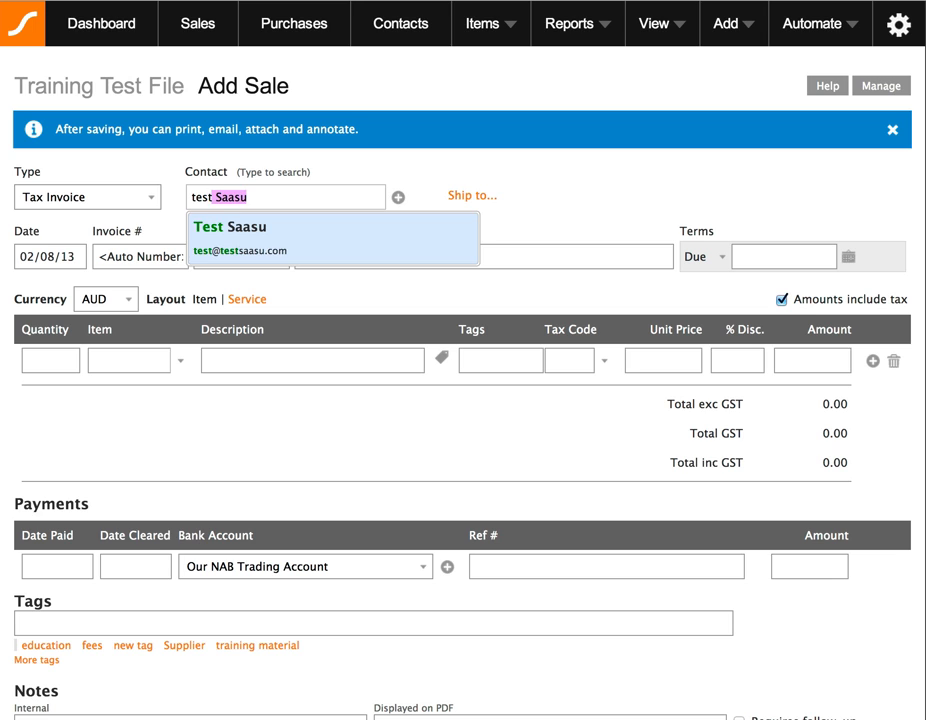
{"action": "key", "text": "Tab"}
{"action": "left_click", "coordinate": [78, 256]}
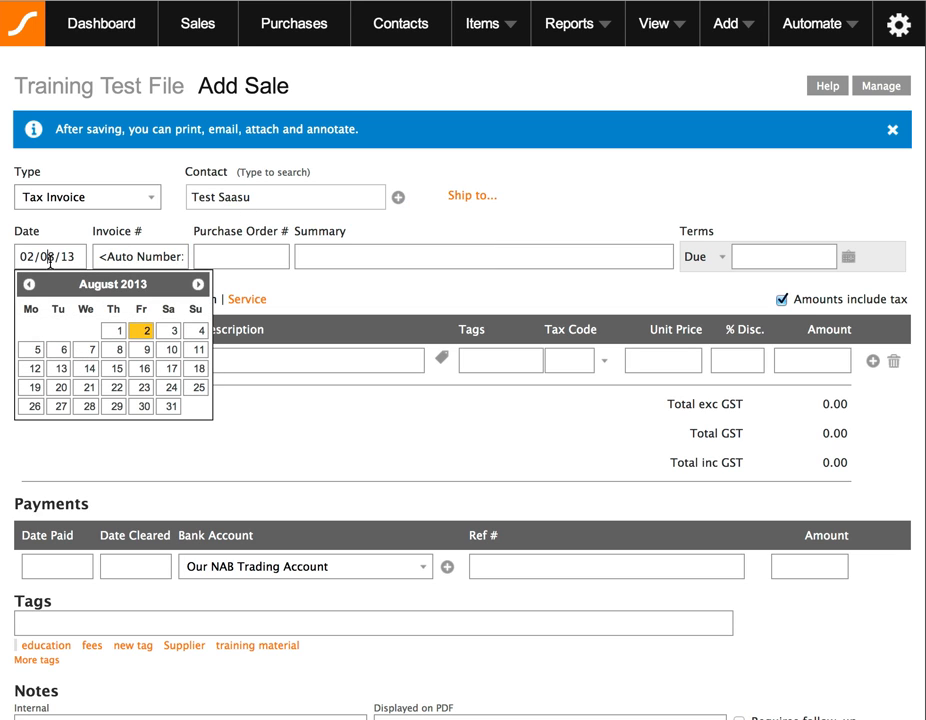
{"action": "left_click", "coordinate": [168, 331]}
Step: Add 1 SAA-123 Saasu Training Manual to the new invoice, then save and close it without entering a payment
{"action": "left_click", "coordinate": [68, 360]}
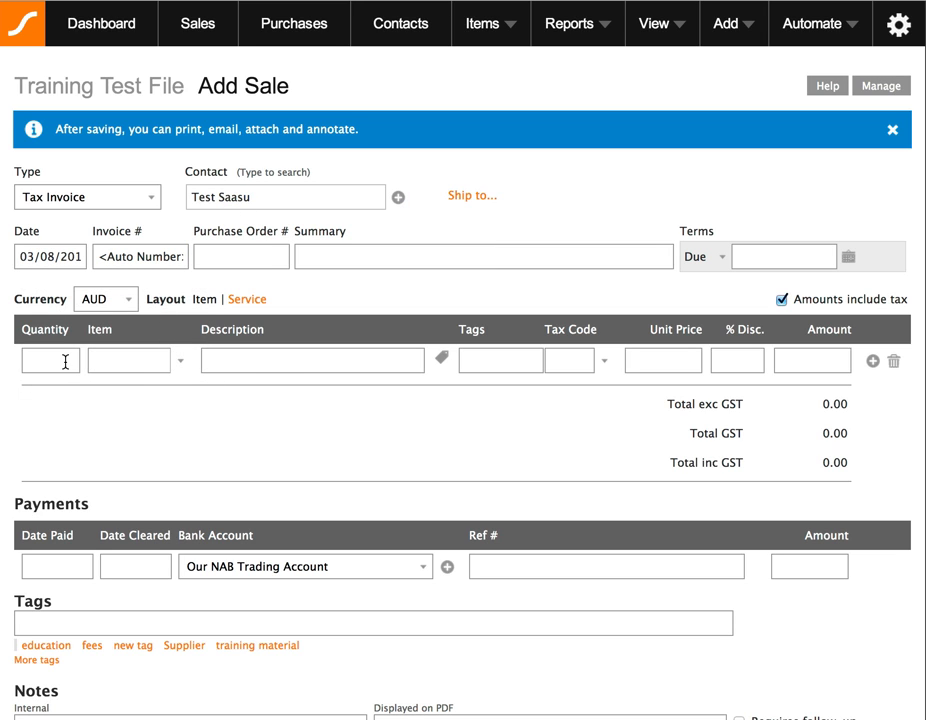
{"action": "type", "text": "1"}
{"action": "key", "text": "Tab"}
{"action": "type", "text": "saa"}
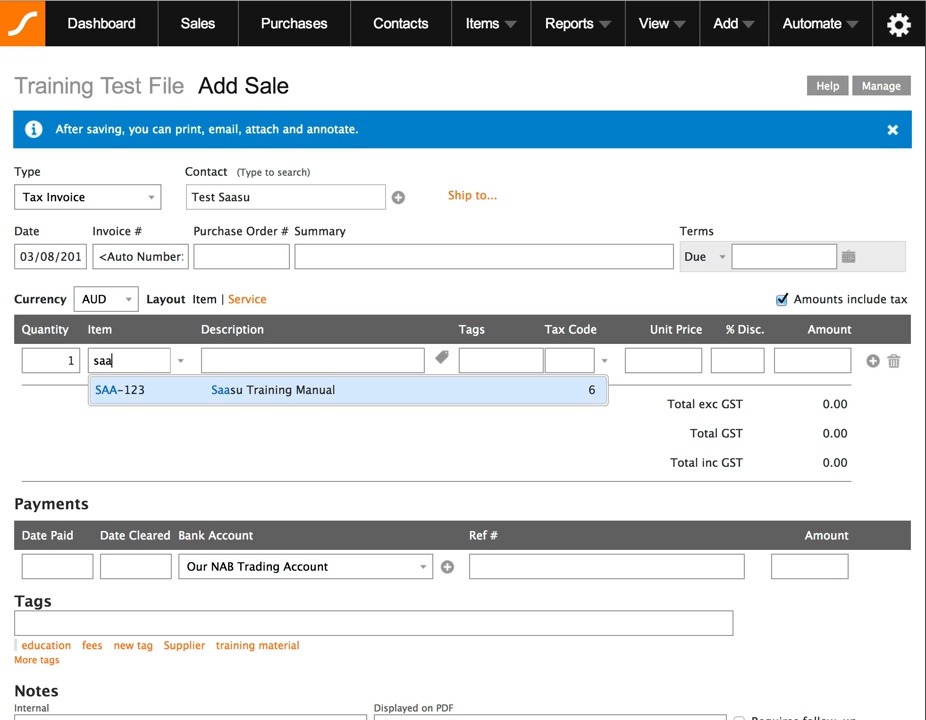
{"action": "key", "text": "Tab"}
{"action": "left_click", "coordinate": [616, 434]}
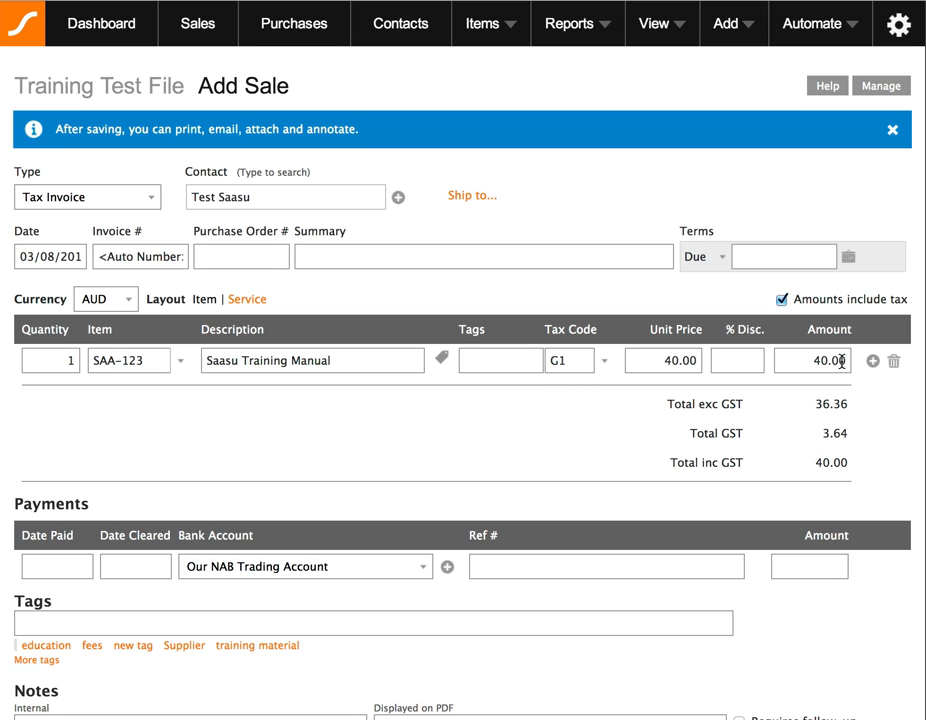
{"action": "scroll", "coordinate": [861, 421], "scroll_direction": "down", "scroll_amount": 3}
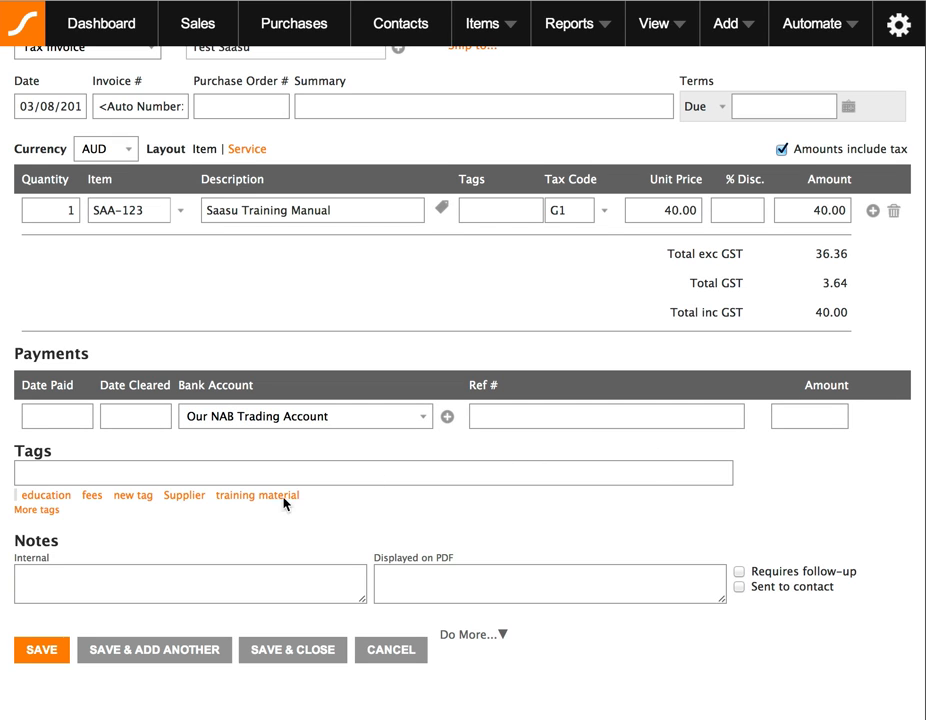
{"action": "left_click", "coordinate": [275, 651]}
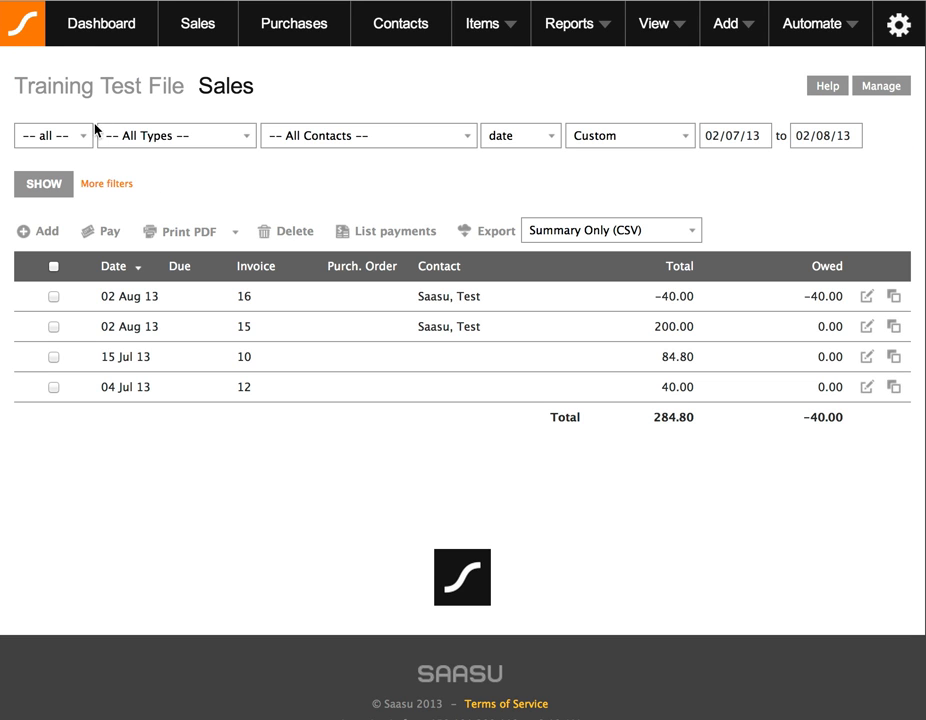
Step: Extend the sales list's end date to 03/08/2013 and refresh the list
{"action": "left_click", "coordinate": [845, 131]}
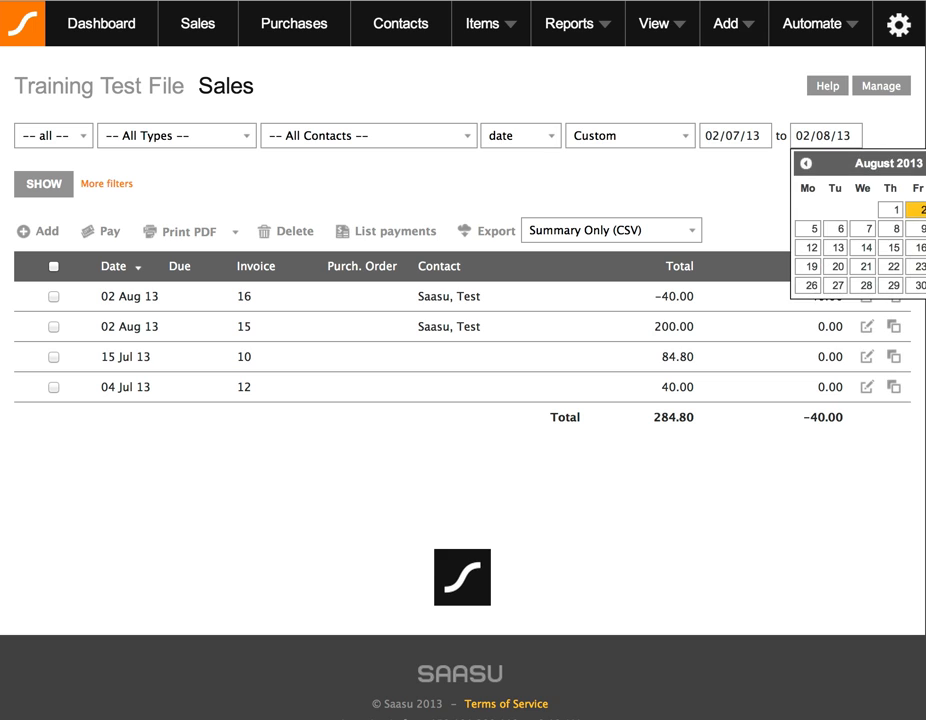
{"action": "left_click", "coordinate": [918, 210]}
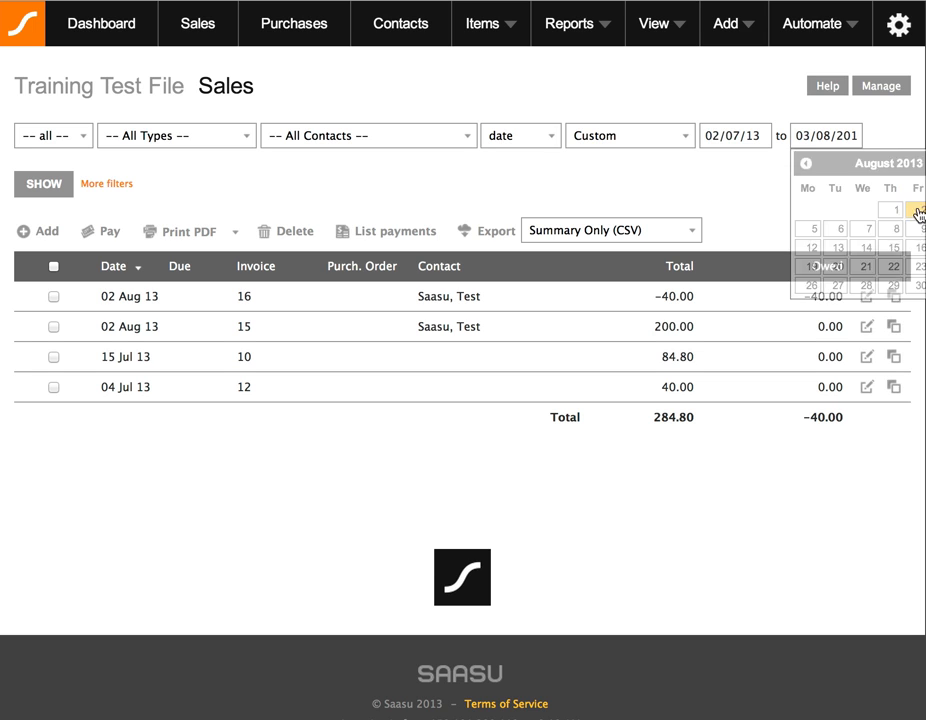
{"action": "left_click", "coordinate": [30, 184]}
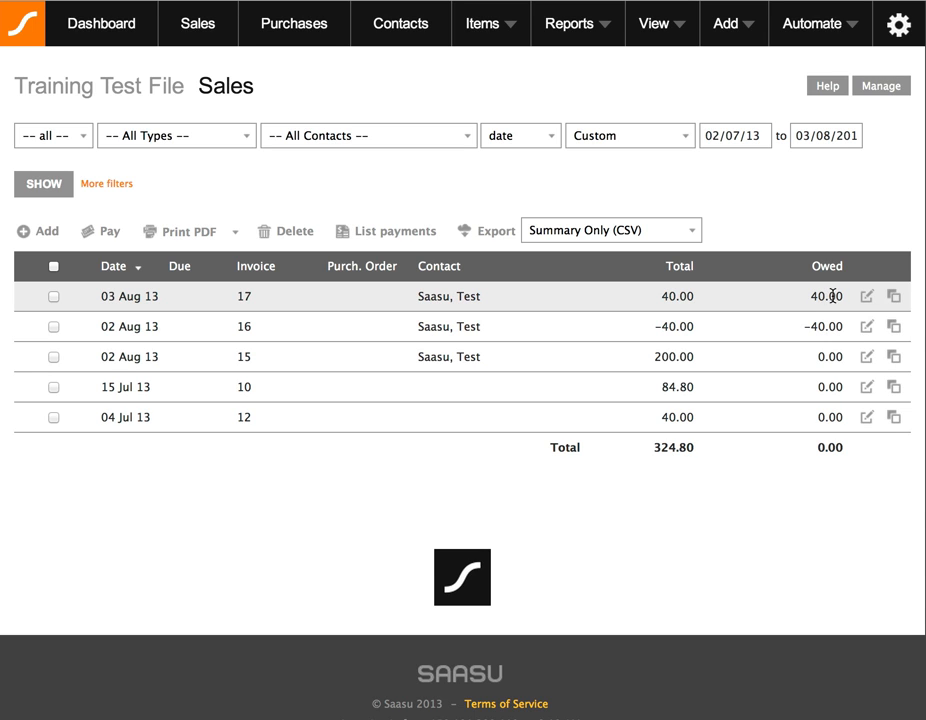
{"action": "left_click", "coordinate": [54, 327]}
{"action": "left_click", "coordinate": [54, 297]}
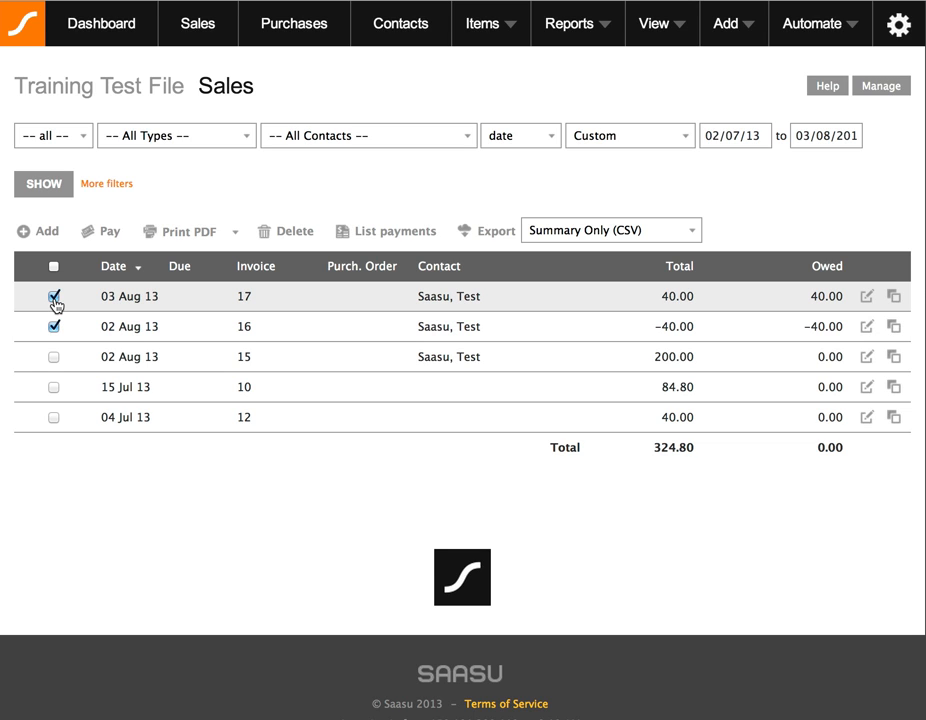
{"action": "left_click", "coordinate": [110, 236]}
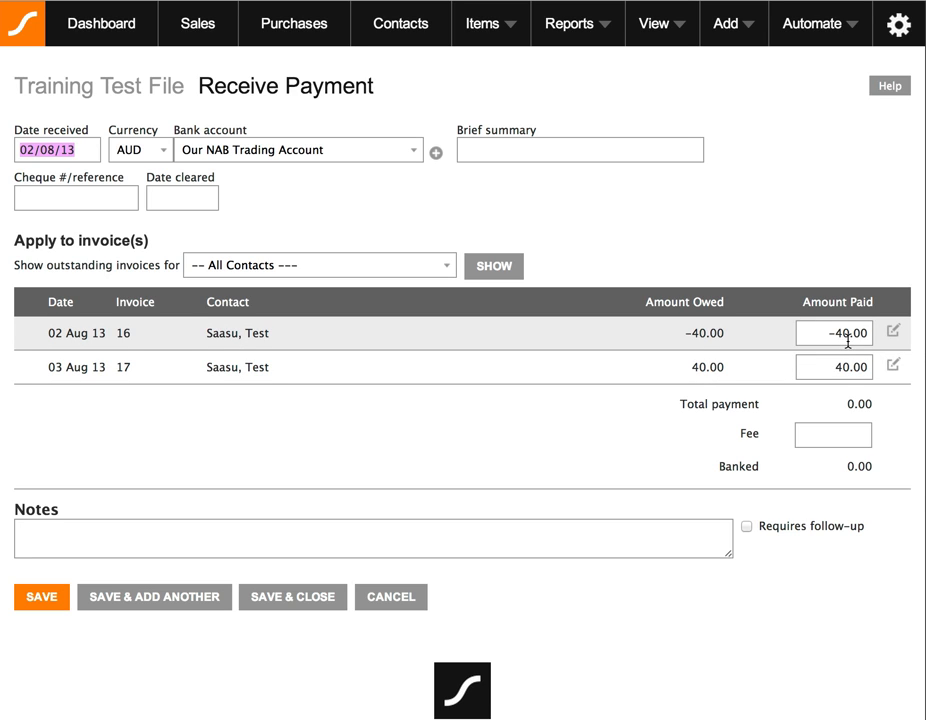
{"action": "left_click", "coordinate": [834, 333]}
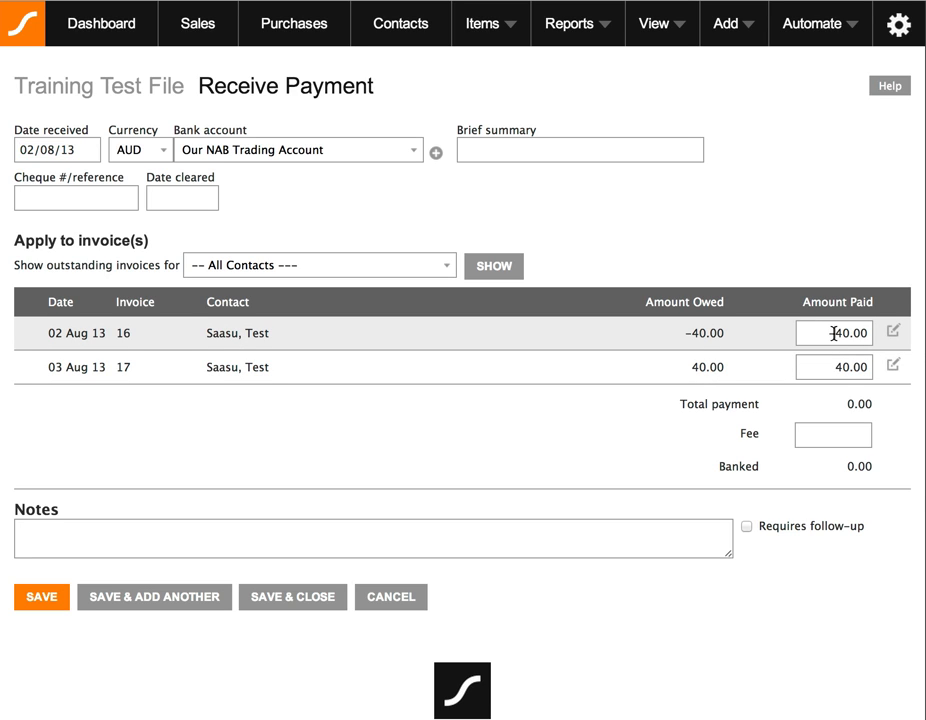
{"action": "type", "text": "-"}
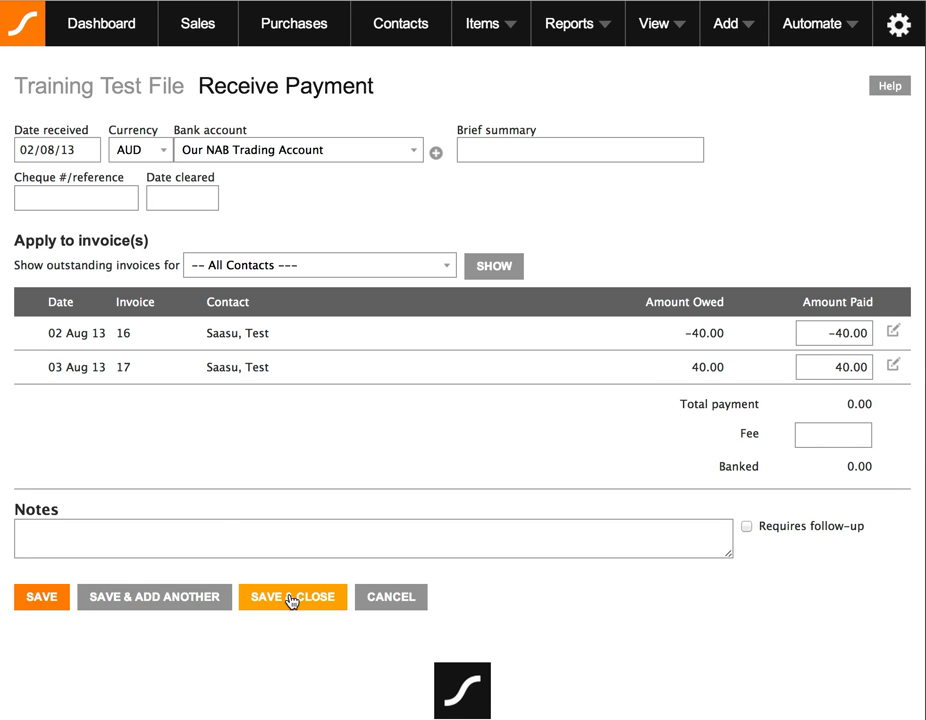
{"action": "left_click", "coordinate": [290, 598]}
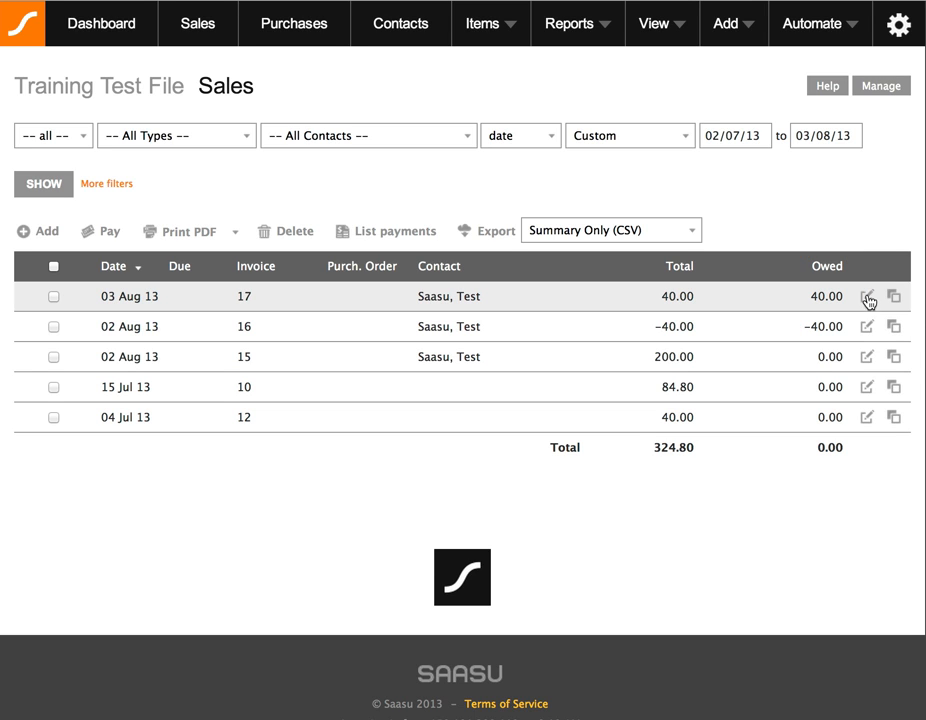
Step: Start a payment from the 03 Aug 13 invoice and list the test contact's outstanding invoices
{"action": "left_click", "coordinate": [867, 297]}
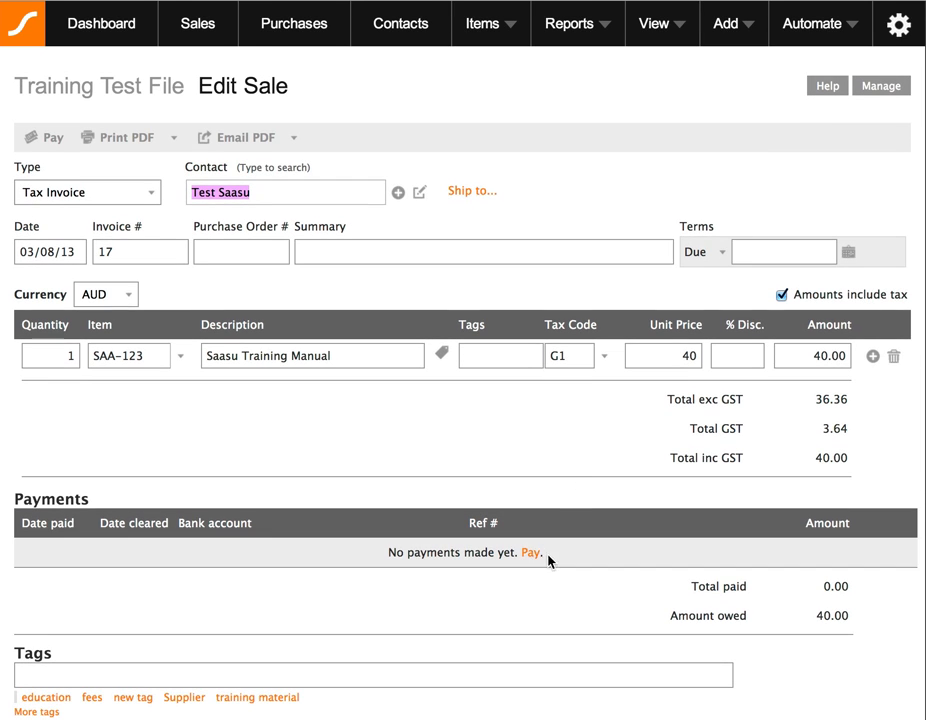
{"action": "left_click", "coordinate": [530, 556]}
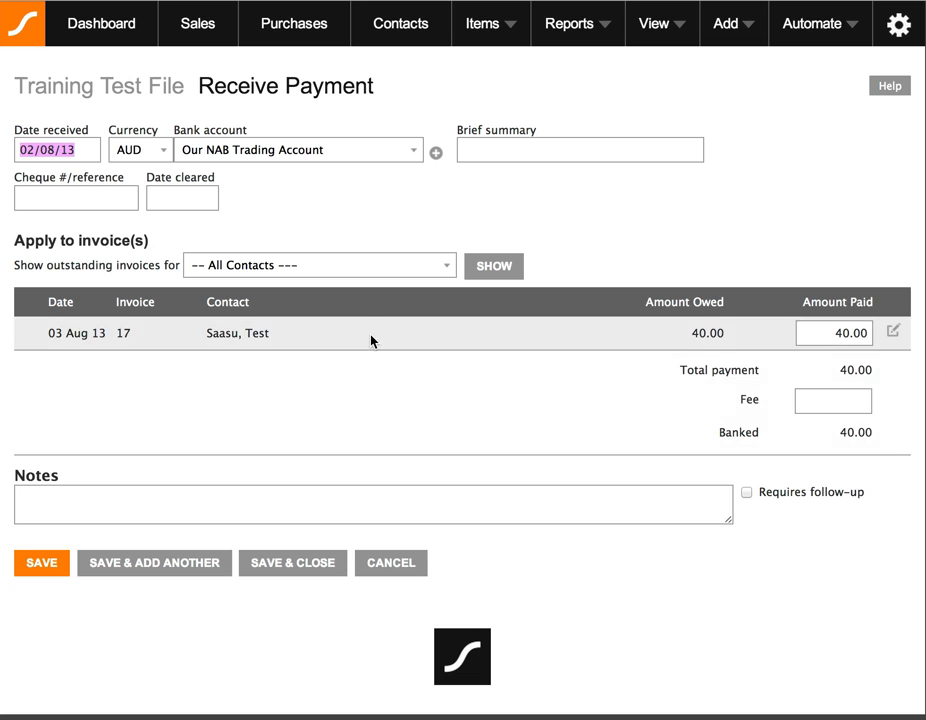
{"action": "left_click", "coordinate": [366, 270]}
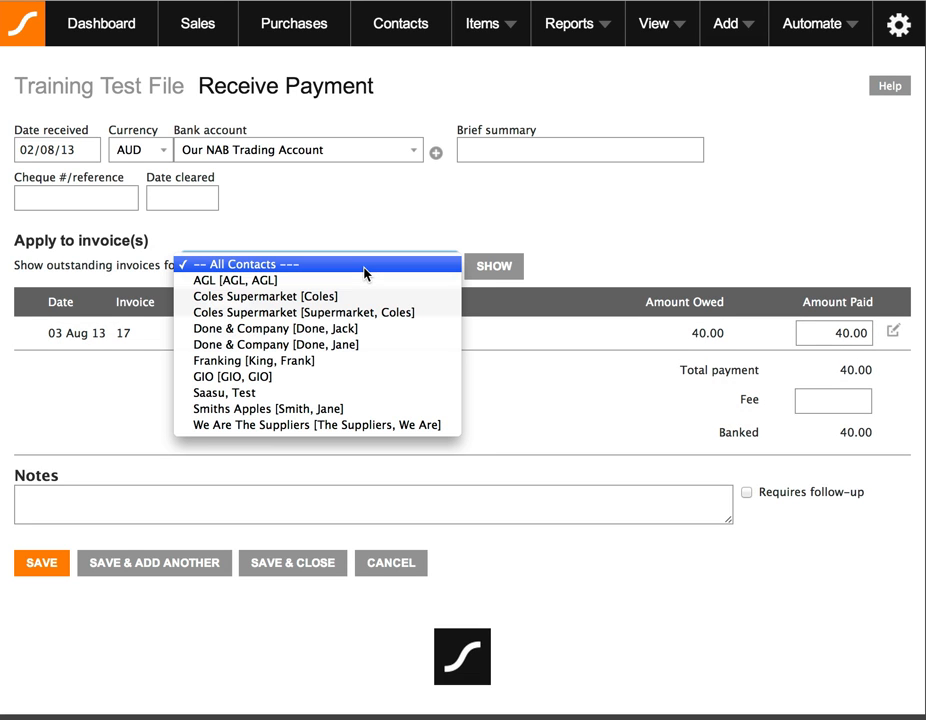
{"action": "left_click", "coordinate": [273, 392]}
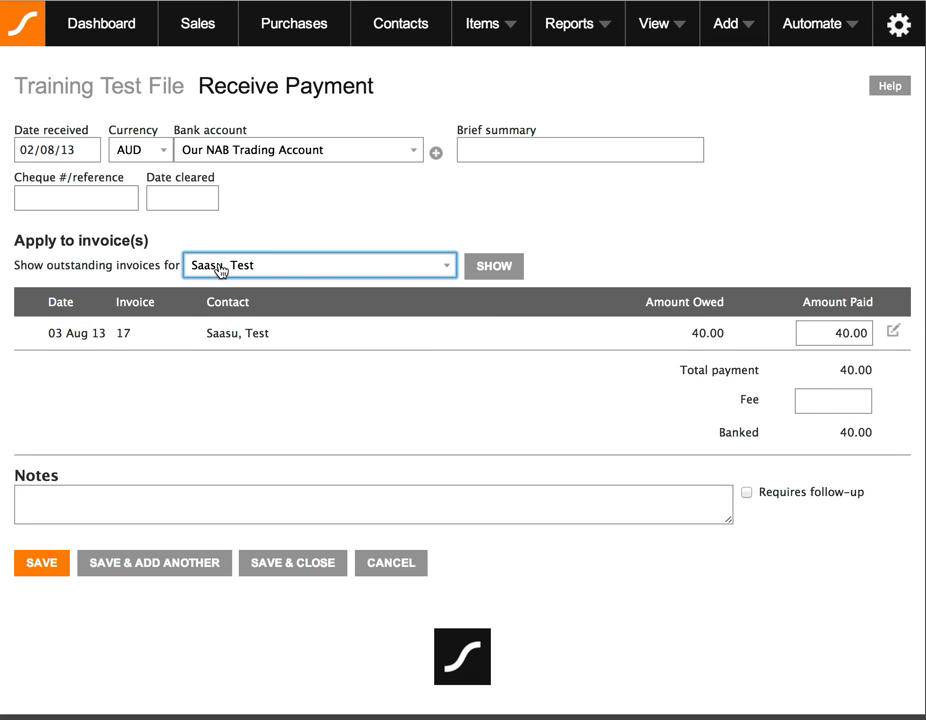
{"action": "left_click", "coordinate": [494, 272]}
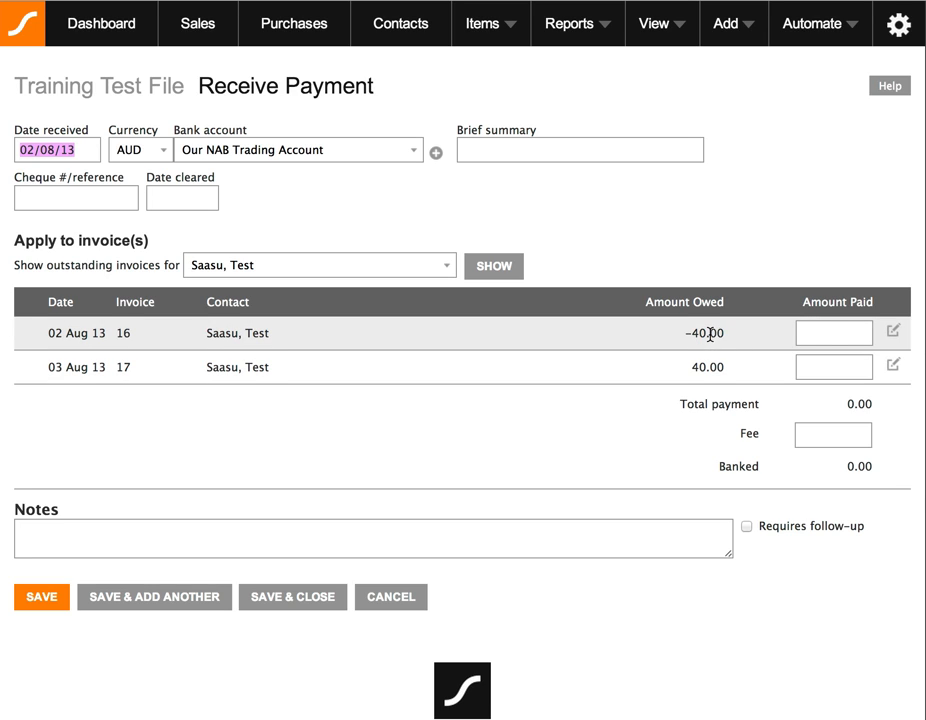
Step: Enter paid amounts of -40 for the 02 Aug 13 adjustment note and 40 for the 03 Aug 13 invoice
{"action": "left_click", "coordinate": [836, 334]}
{"action": "type", "text": "-"}
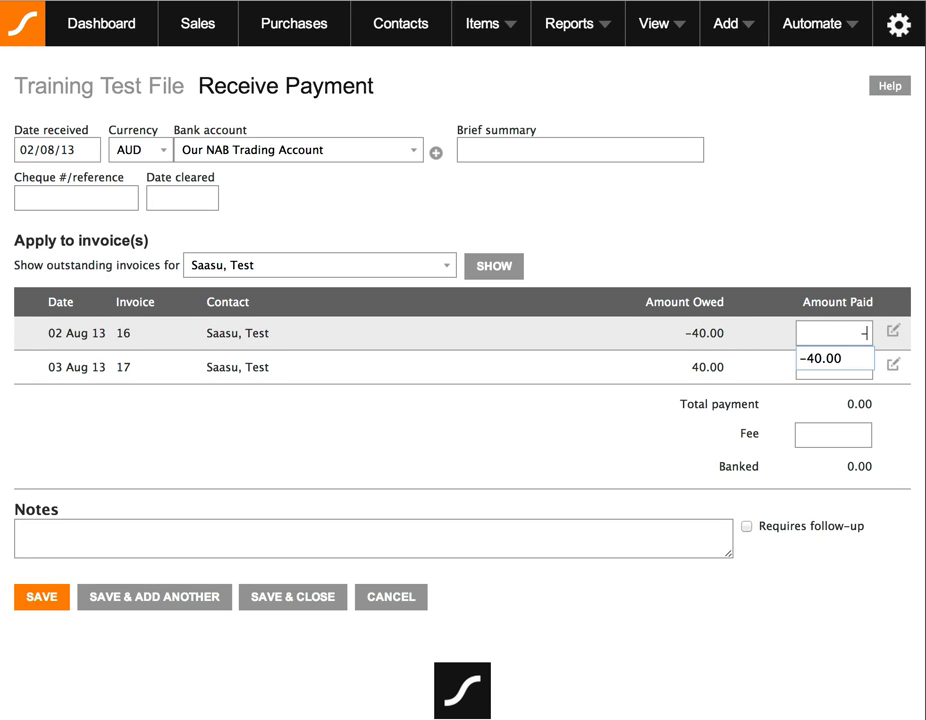
{"action": "type", "text": "40"}
{"action": "key", "text": "Tab"}
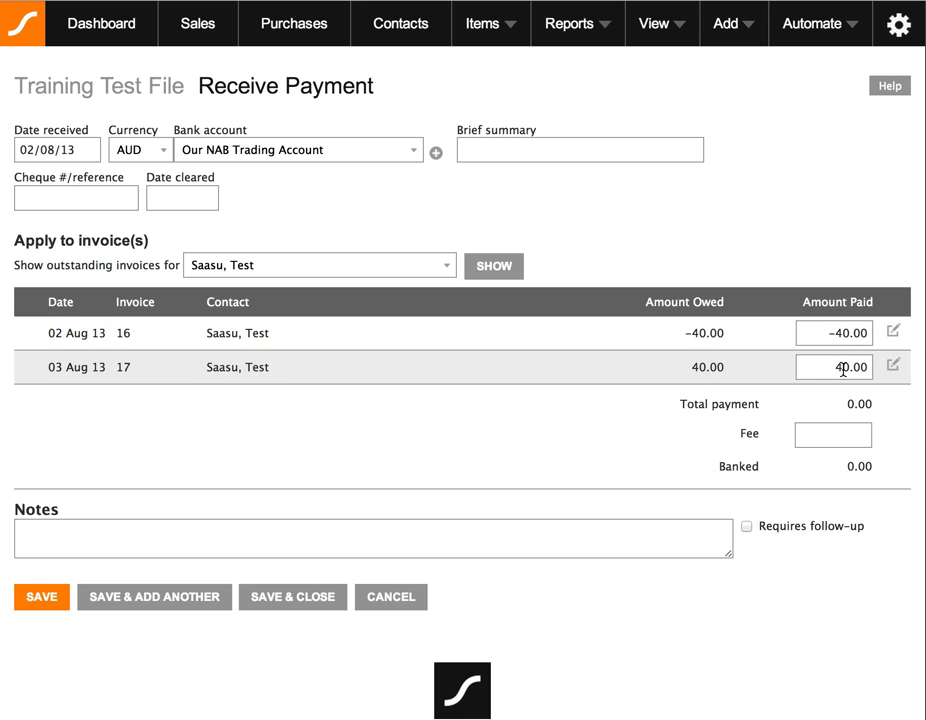
Step: Date the payment 3 August 2013, save and close it, and save and close the invoice
{"action": "left_click", "coordinate": [30, 149]}
{"action": "left_click", "coordinate": [175, 226]}
{"action": "left_click", "coordinate": [300, 598]}
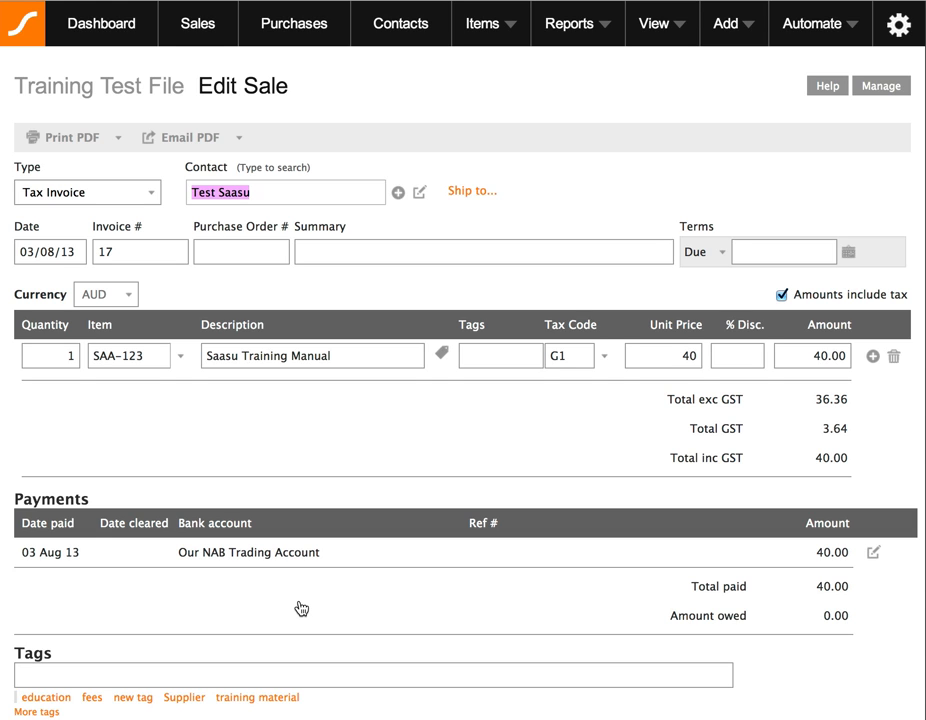
{"action": "scroll", "coordinate": [308, 595], "scroll_direction": "down", "scroll_amount": 3}
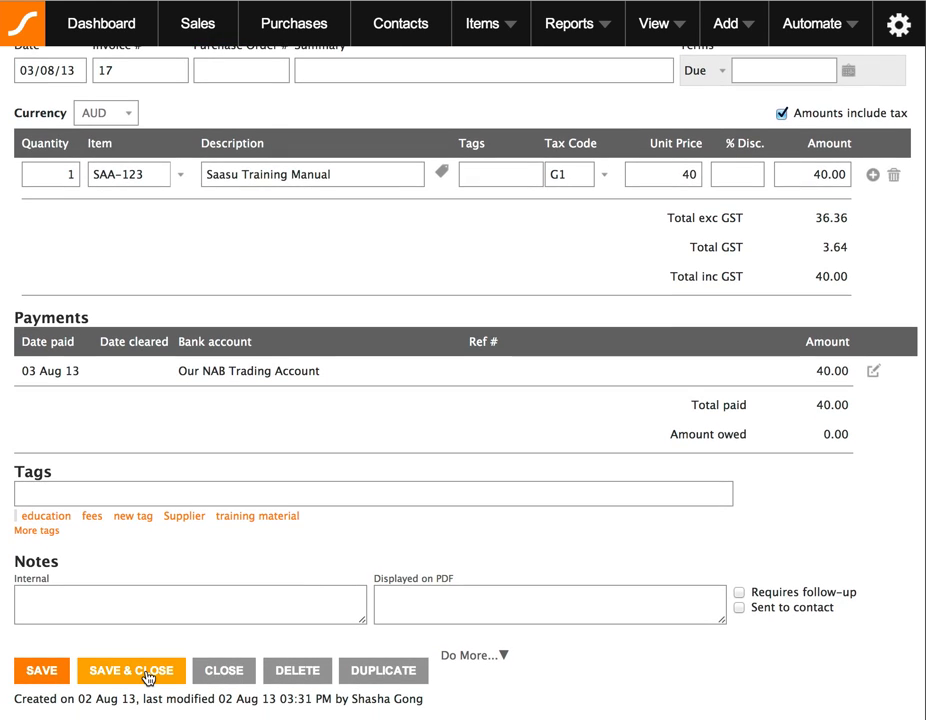
{"action": "left_click", "coordinate": [146, 671]}
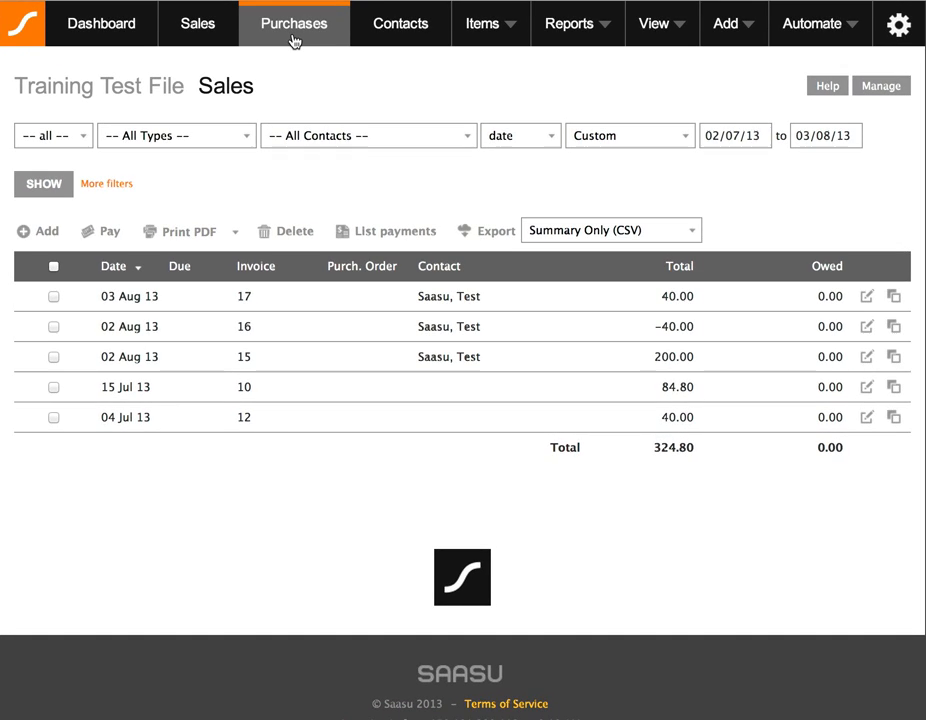
Step: Start a new purchase tax invoice dated 01/08/2013 for the supplier We Are The Suppliers
{"action": "left_click", "coordinate": [294, 39]}
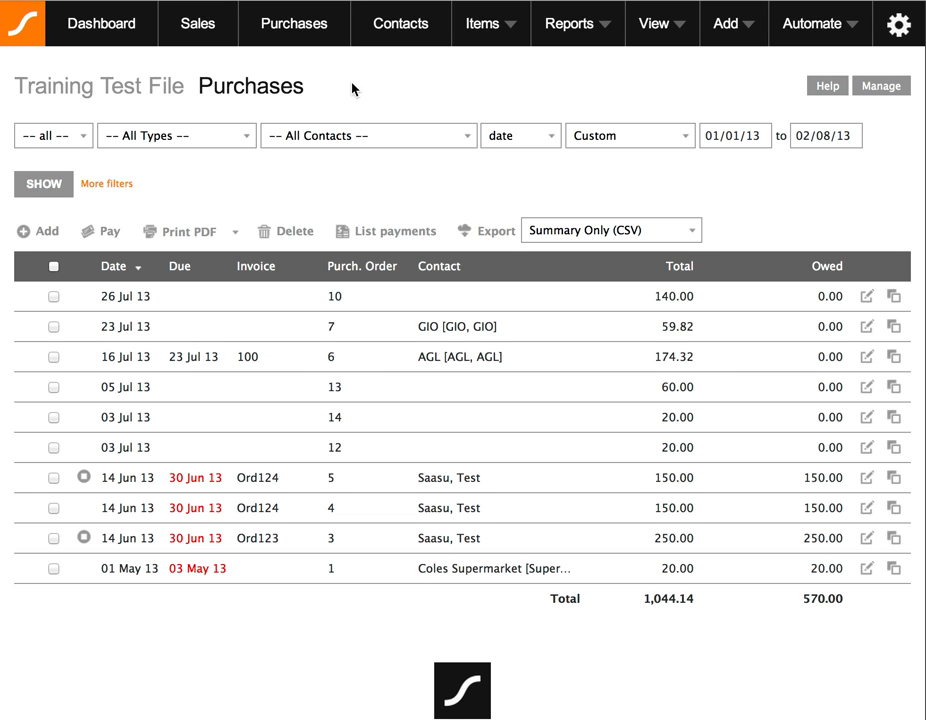
{"action": "left_click", "coordinate": [48, 233]}
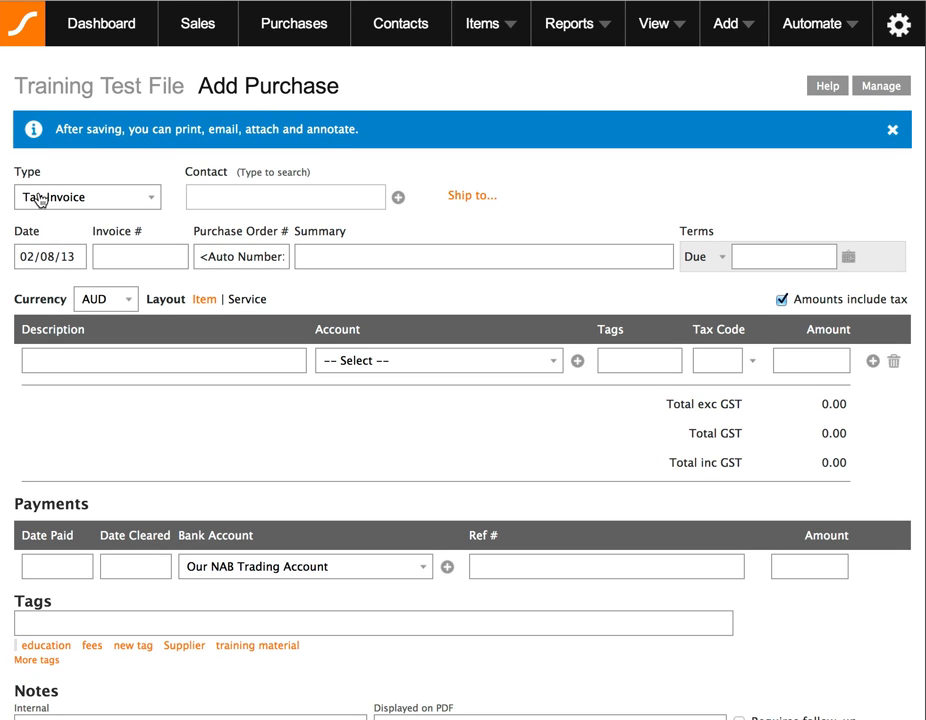
{"action": "left_click", "coordinate": [45, 257]}
{"action": "left_click", "coordinate": [120, 330]}
{"action": "left_click", "coordinate": [246, 203]}
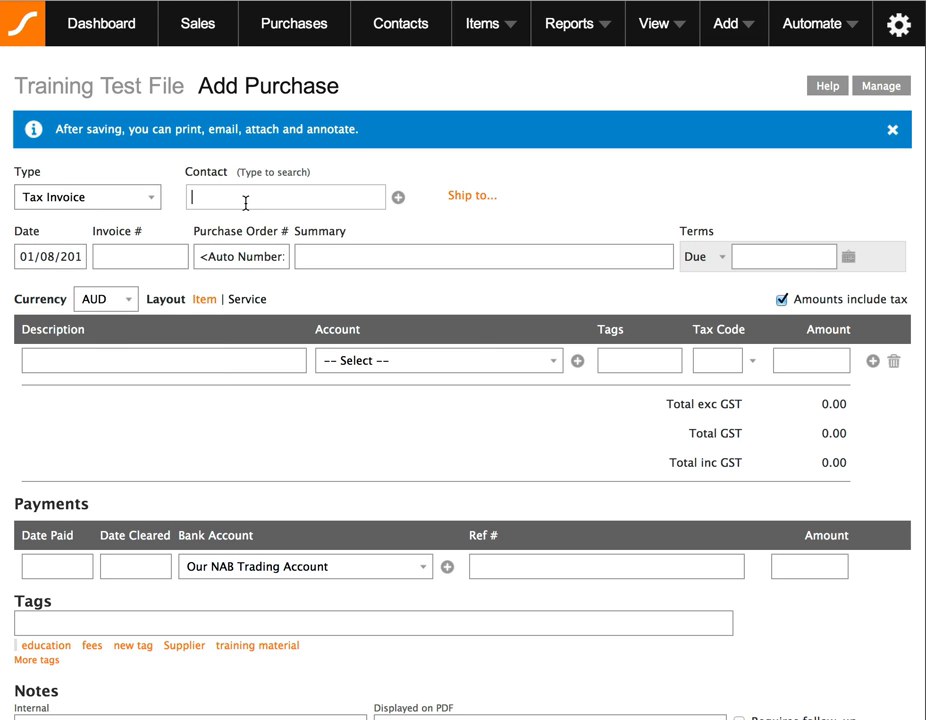
{"action": "left_click", "coordinate": [367, 200]}
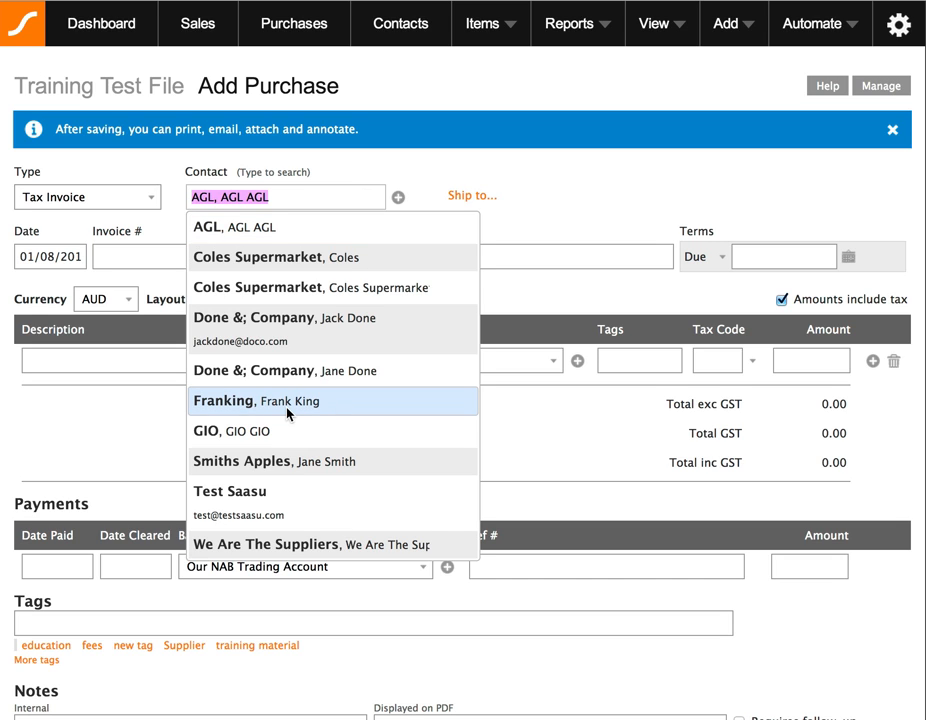
{"action": "left_click", "coordinate": [307, 543]}
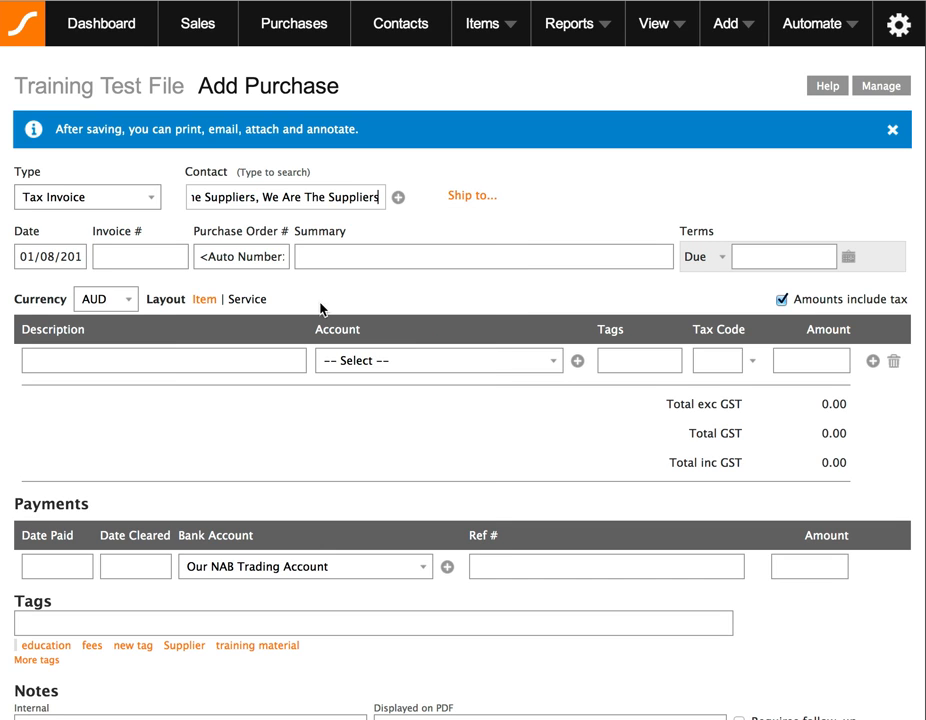
Step: In Item layout, add 5 SAA-123 Saasu Training Manuals to the purchase and save it without entering a payment
{"action": "left_click", "coordinate": [207, 309]}
{"action": "left_click", "coordinate": [76, 362]}
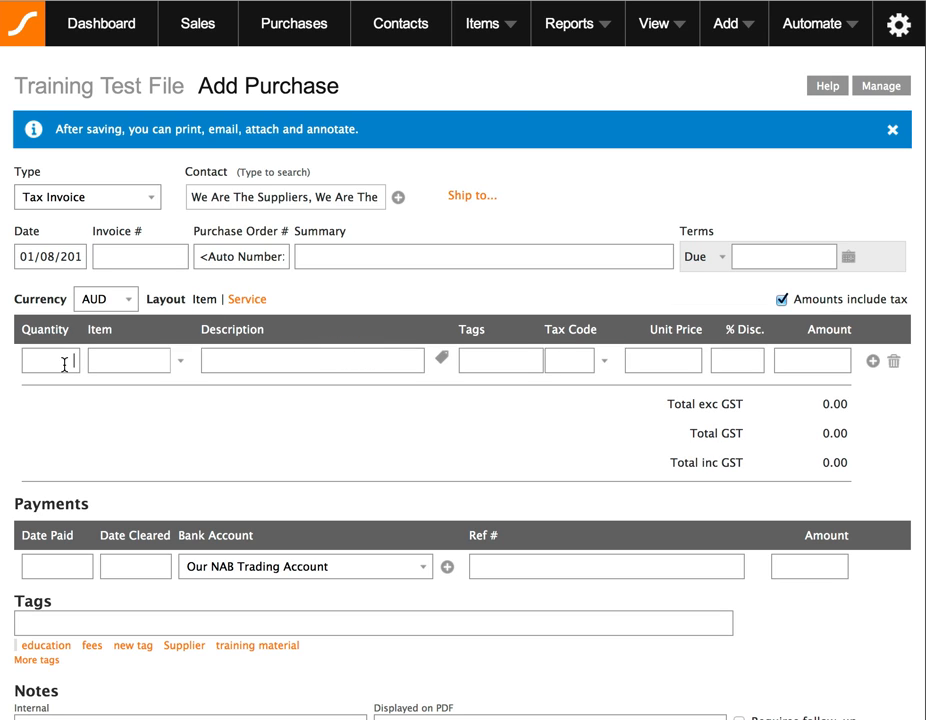
{"action": "type", "text": "5"}
{"action": "key", "text": "Tab"}
{"action": "type", "text": "saa"}
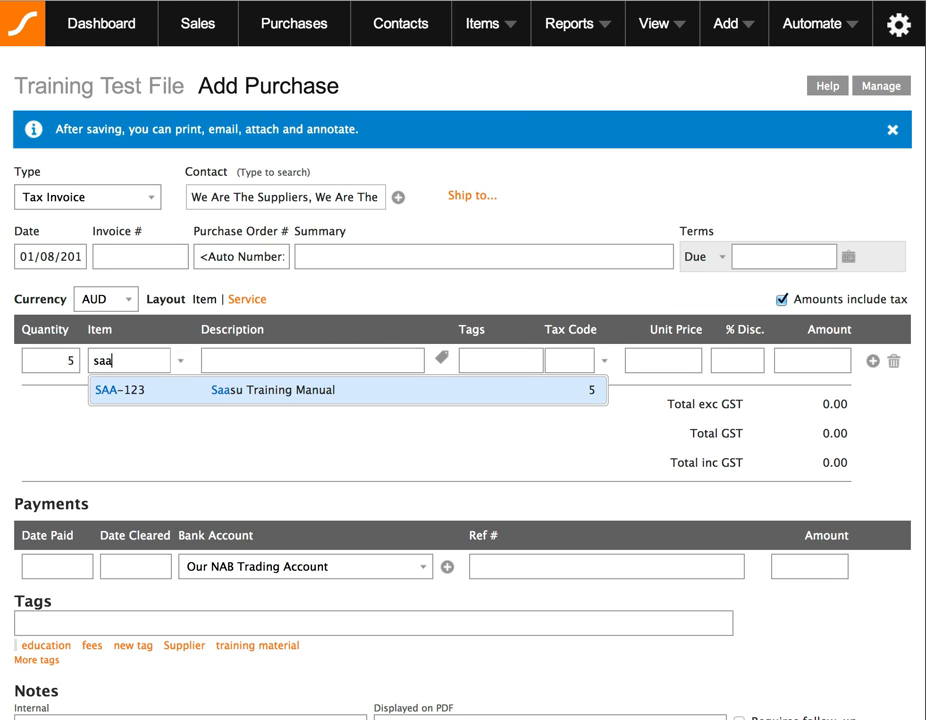
{"action": "key", "text": "Tab"}
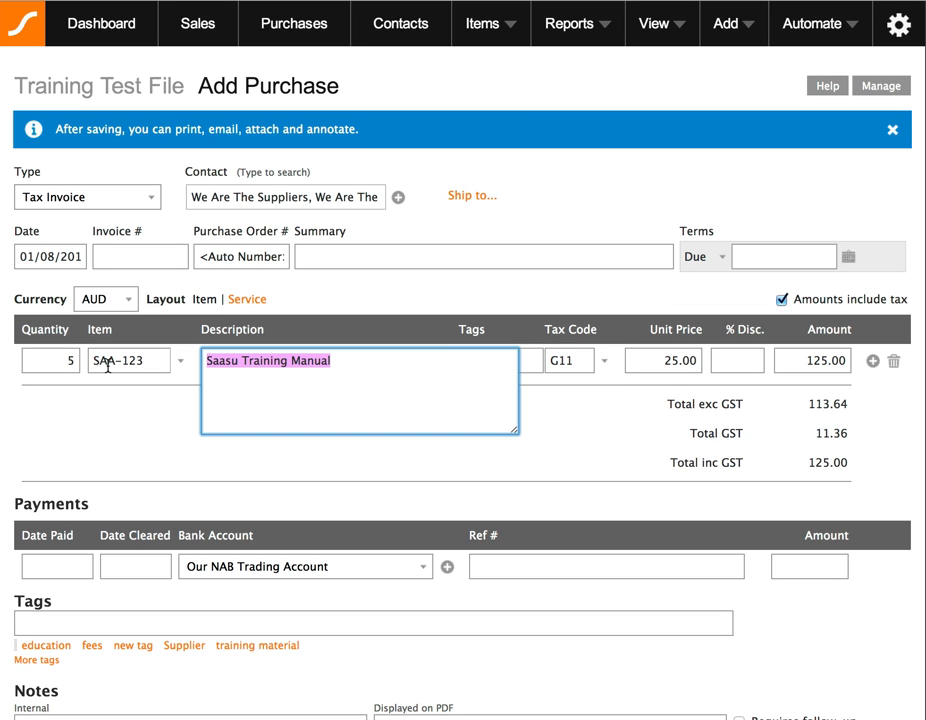
{"action": "left_click", "coordinate": [614, 390]}
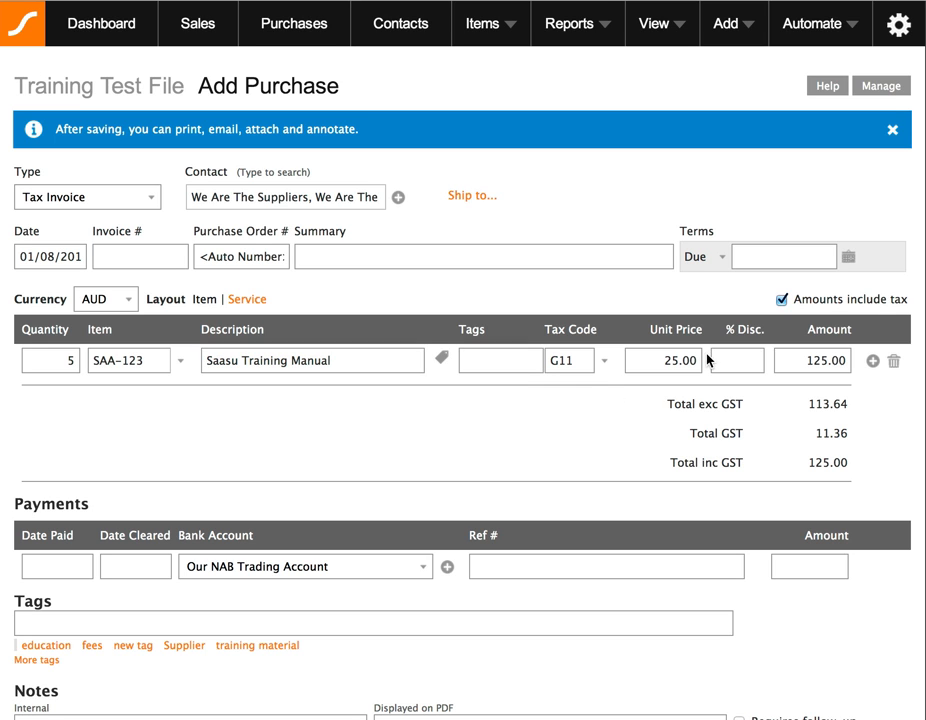
{"action": "scroll", "coordinate": [588, 440], "scroll_direction": "down", "scroll_amount": 3}
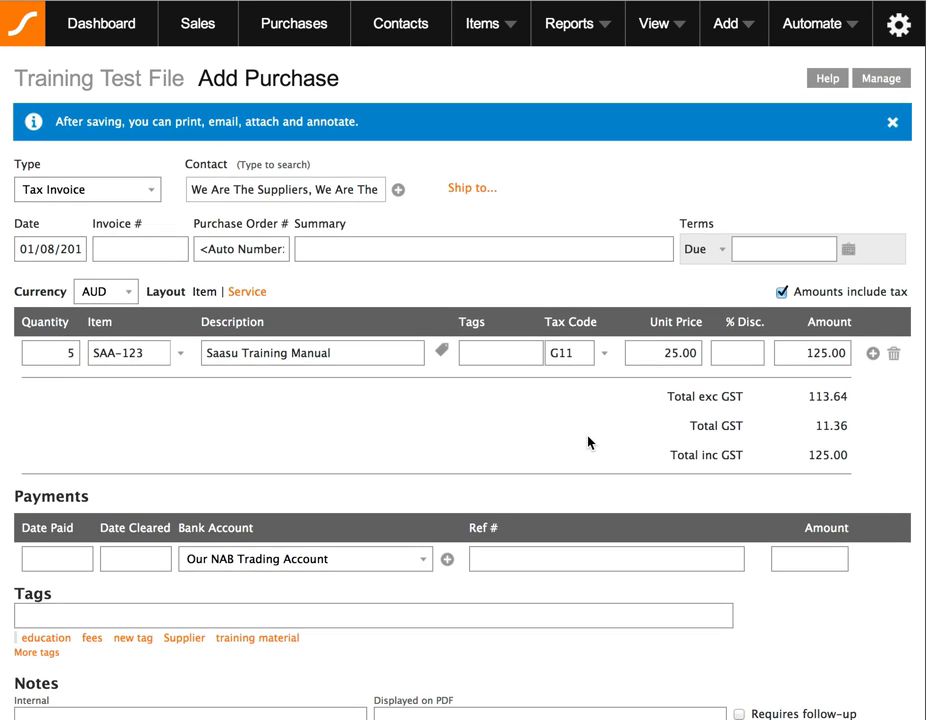
{"action": "scroll", "coordinate": [271, 489], "scroll_direction": "down", "scroll_amount": 1}
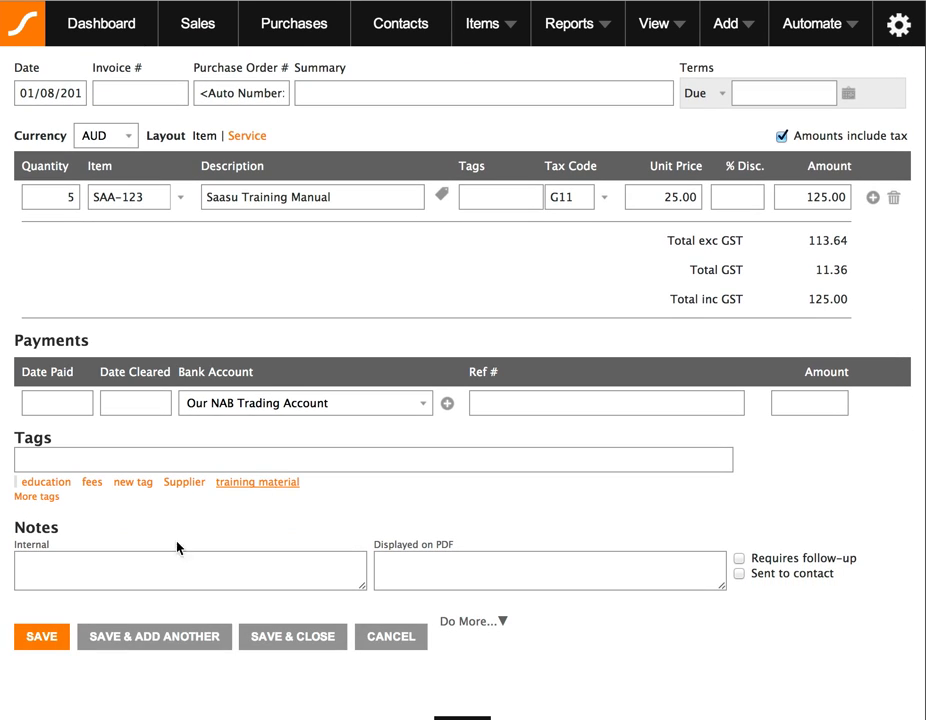
{"action": "left_click", "coordinate": [42, 637]}
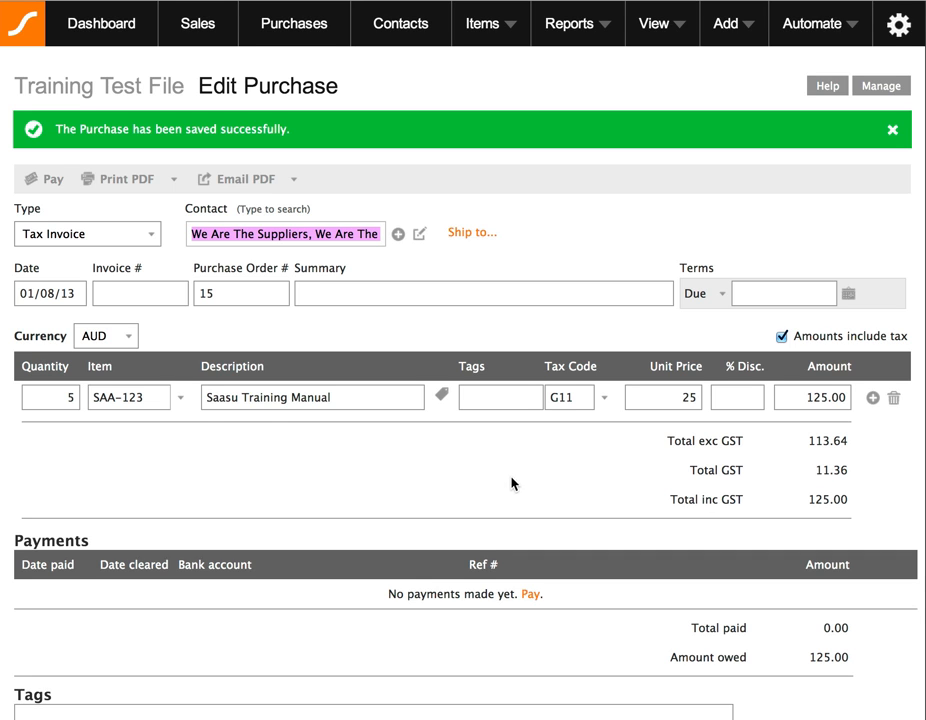
Step: Duplicate the saved purchase as an Adjustment Note dated 02/08/2013
{"action": "scroll", "coordinate": [510, 325], "scroll_direction": "down", "scroll_amount": 3}
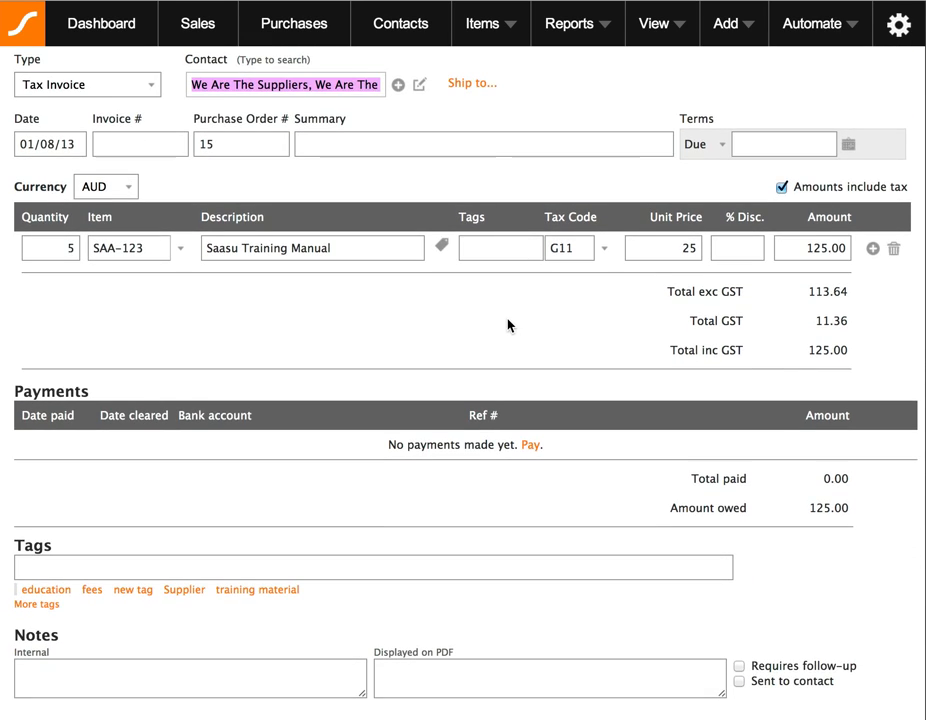
{"action": "scroll", "coordinate": [508, 324], "scroll_direction": "down", "scroll_amount": 4}
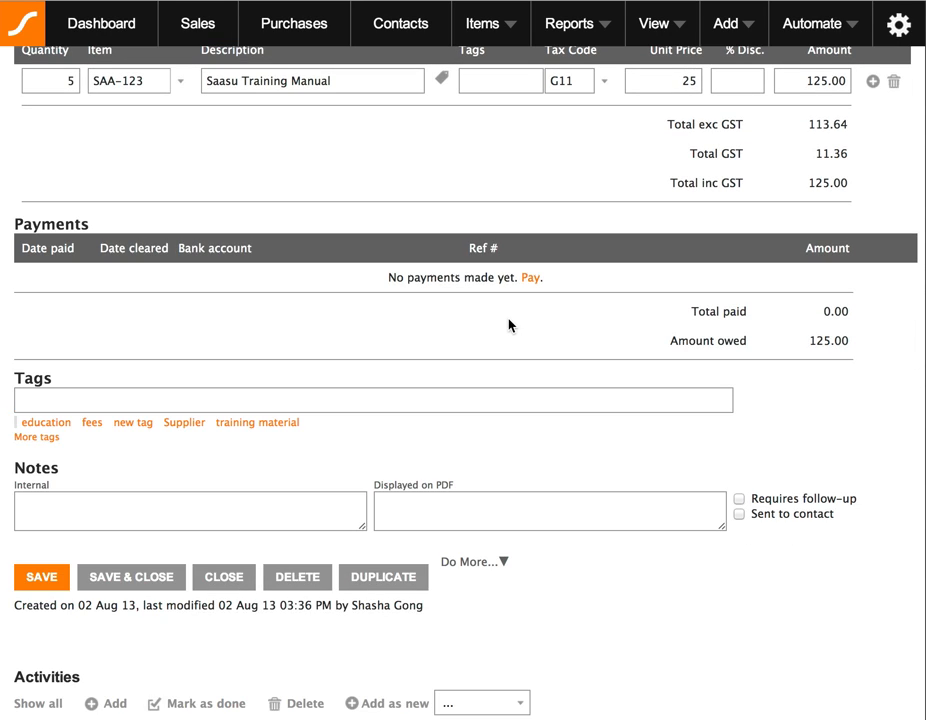
{"action": "left_click", "coordinate": [388, 589]}
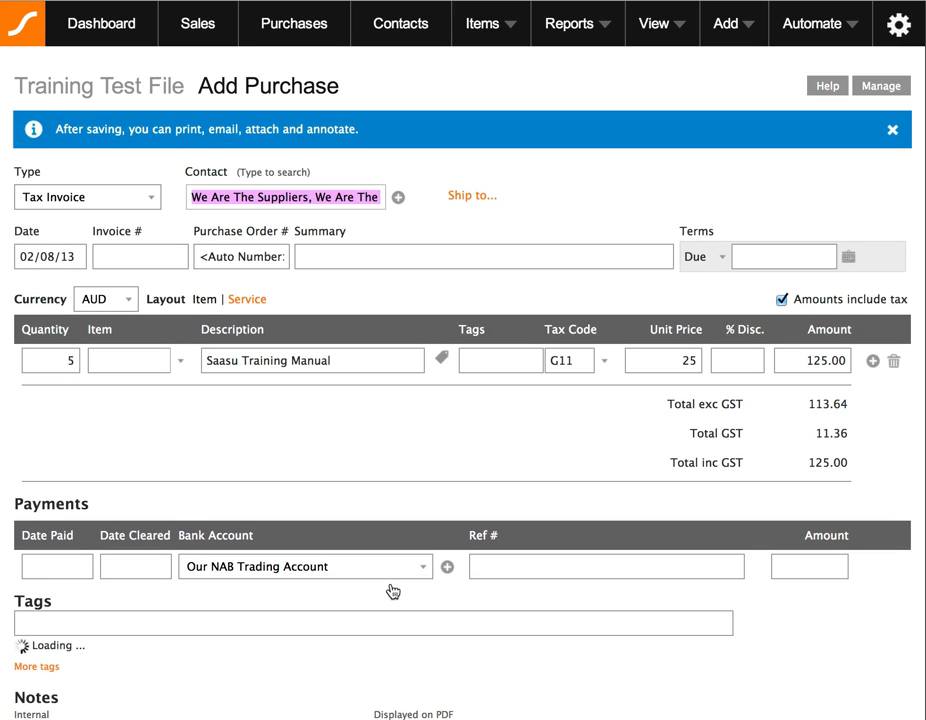
{"action": "left_click", "coordinate": [141, 200]}
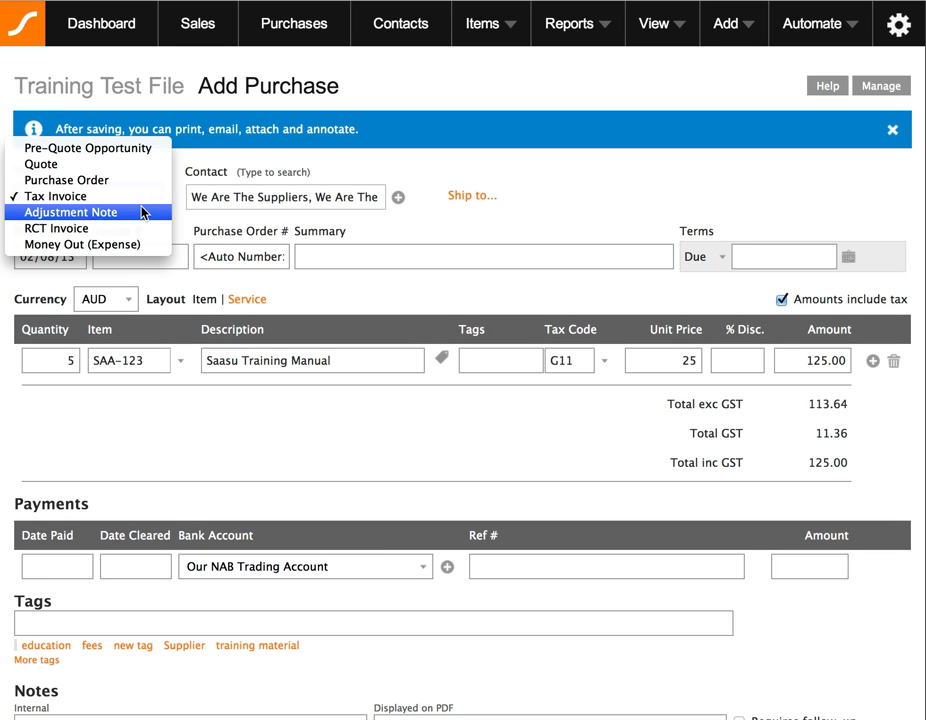
{"action": "left_click", "coordinate": [143, 212]}
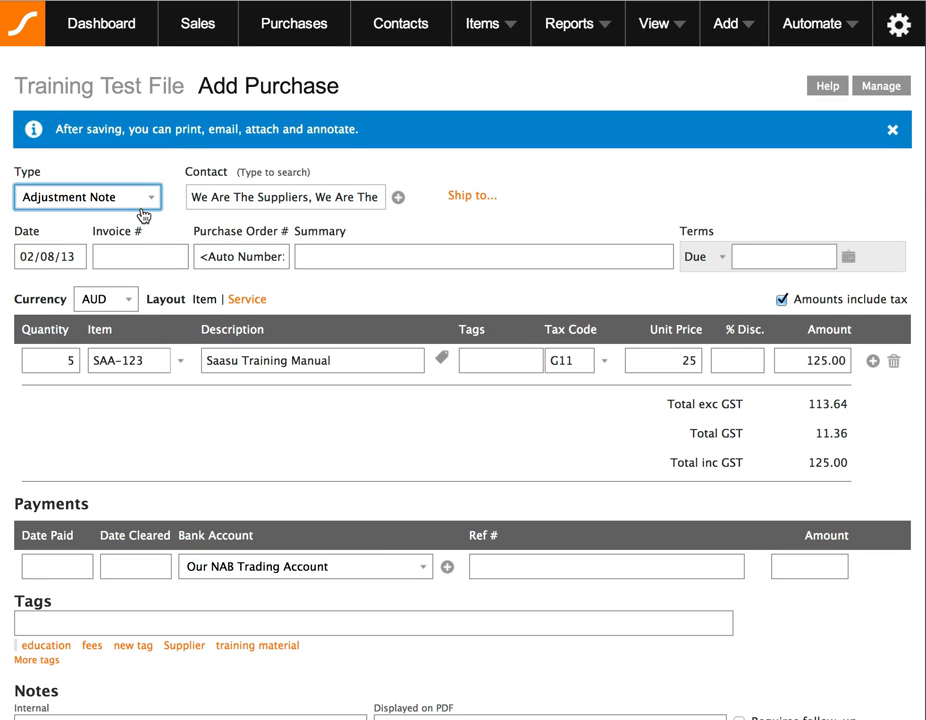
{"action": "left_click", "coordinate": [50, 256]}
{"action": "left_click", "coordinate": [139, 331]}
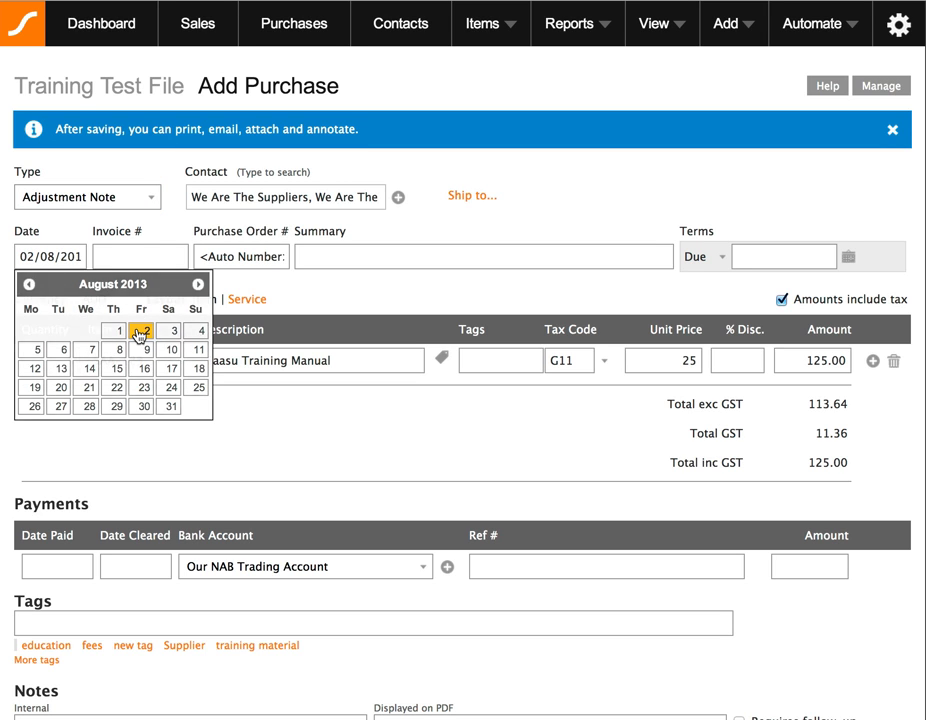
Step: Switch the adjustment note to Service layout and add the line "Supplier credit $25" with the account Cost of Sales: Stock
{"action": "scroll", "coordinate": [150, 290], "scroll_direction": "down", "scroll_amount": 1}
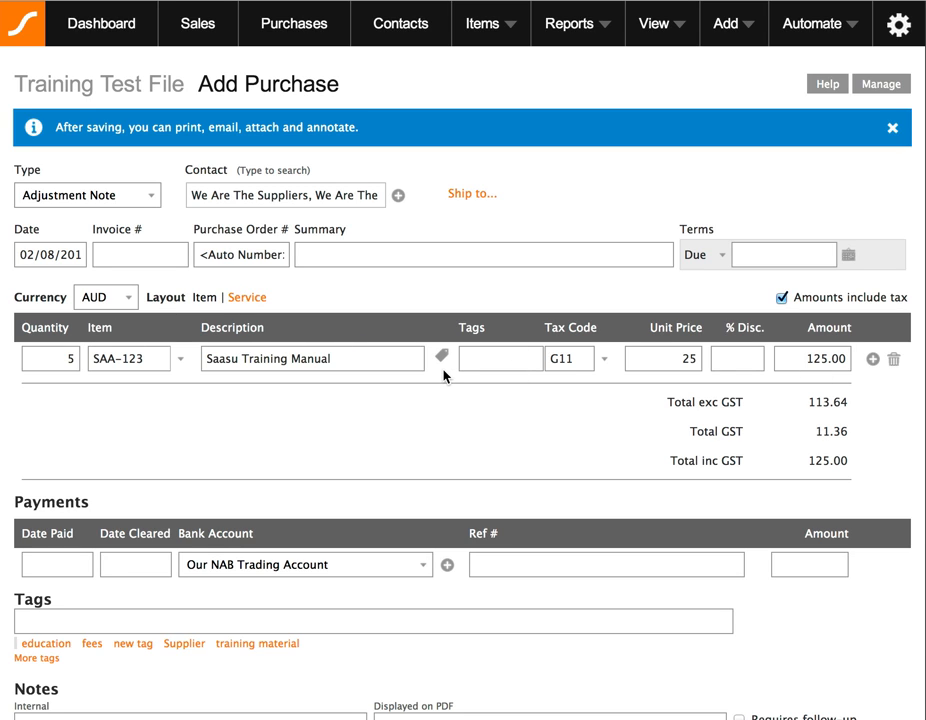
{"action": "left_click", "coordinate": [247, 298]}
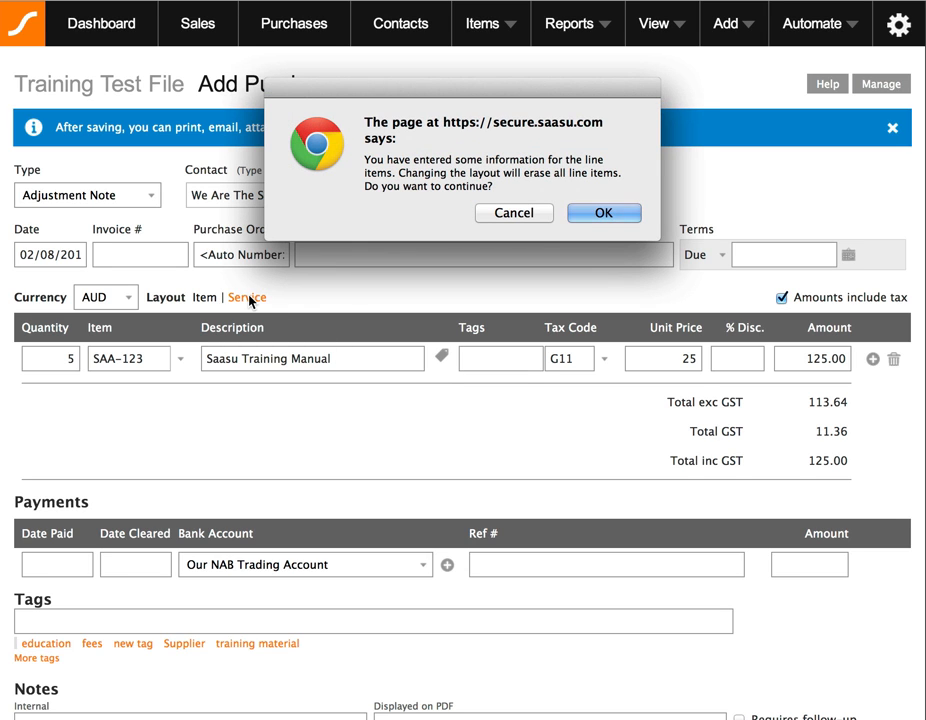
{"action": "left_click", "coordinate": [613, 216]}
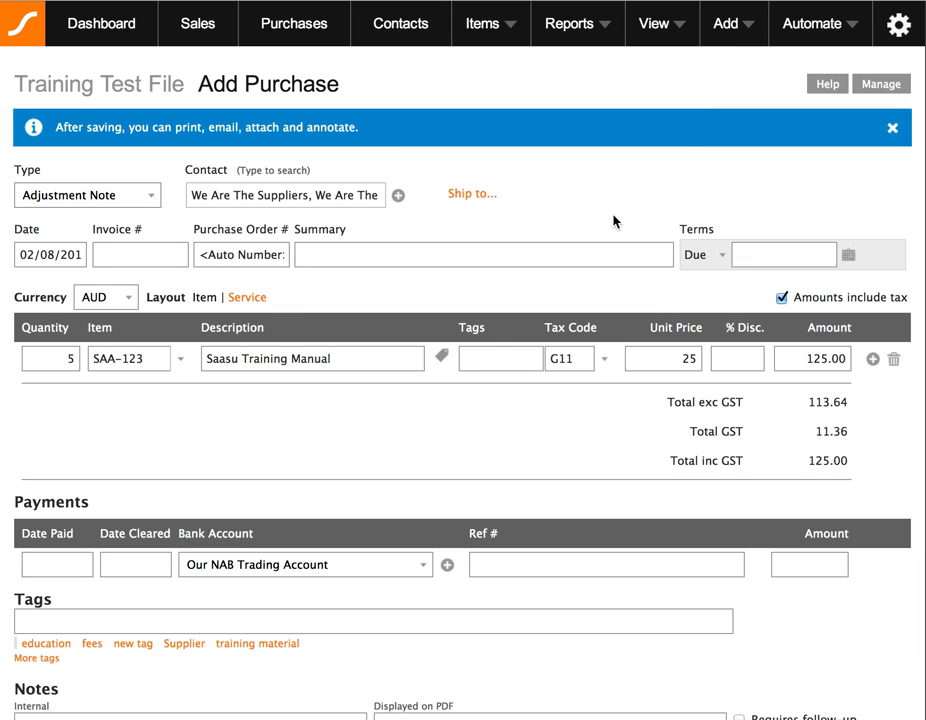
{"action": "left_click", "coordinate": [235, 352]}
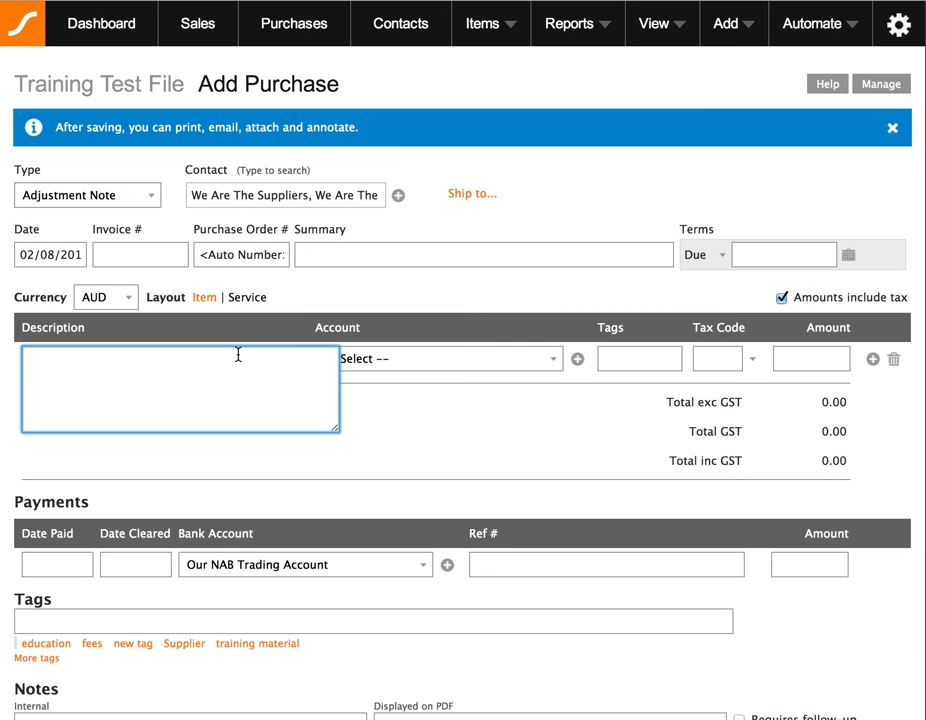
{"action": "type", "text": "Supplier credit $25"}
{"action": "left_click", "coordinate": [550, 359]}
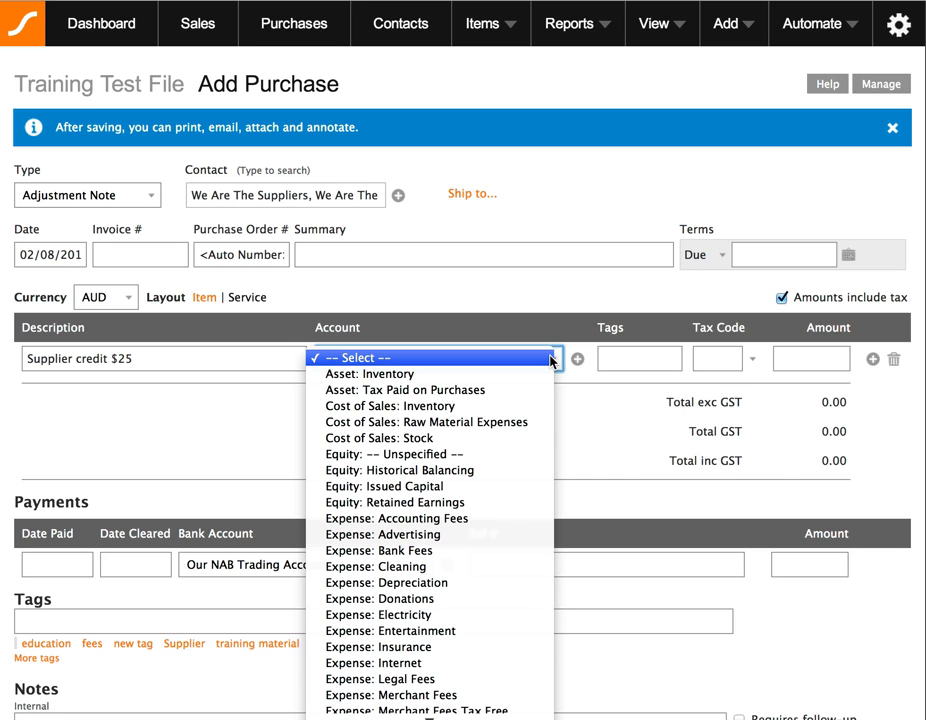
{"action": "left_click", "coordinate": [545, 438]}
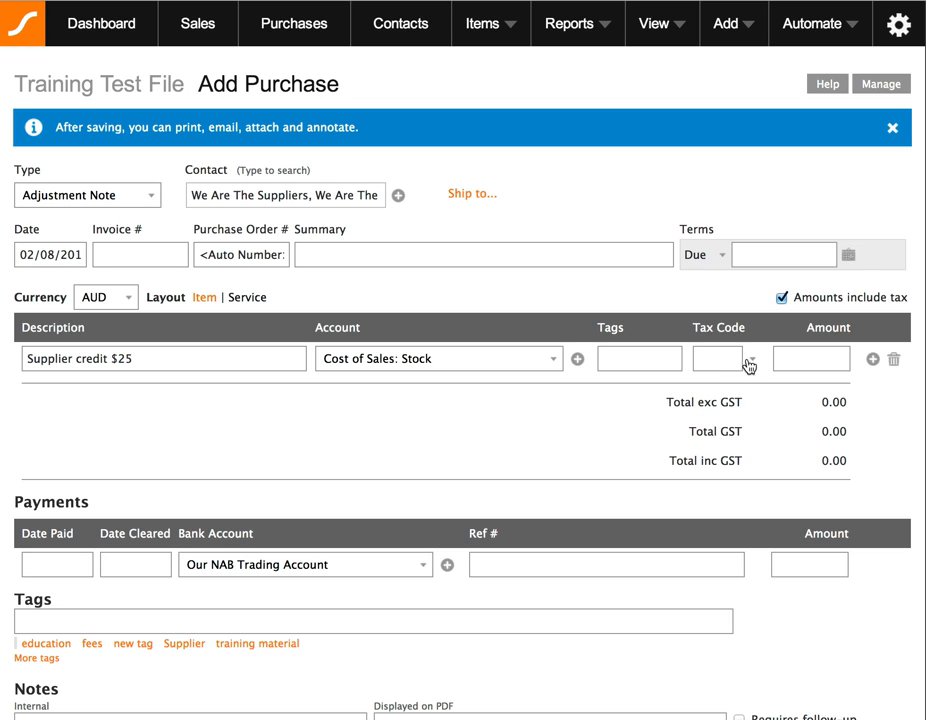
Step: Enter 25 as the supplier credit line's amount and save the adjustment note
{"action": "left_click", "coordinate": [840, 359]}
{"action": "type", "text": "25"}
{"action": "key", "text": "Tab"}
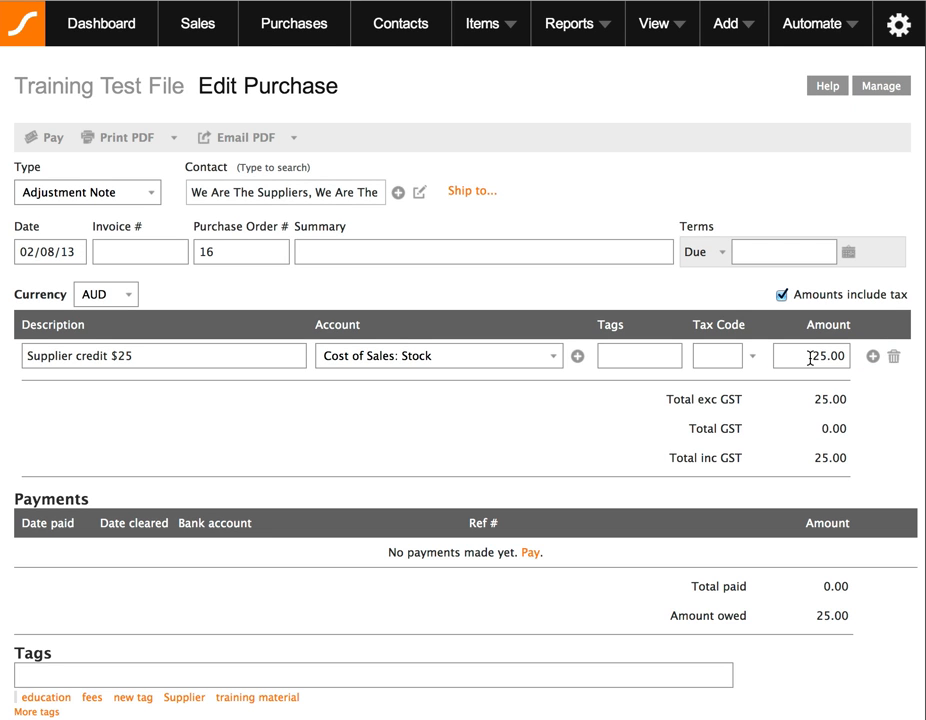
Step: Make the supplier credit amount negative, -25.00, and save and close the adjustment note
{"action": "type", "text": "-"}
{"action": "scroll", "coordinate": [806, 356], "scroll_direction": "down", "scroll_amount": 1}
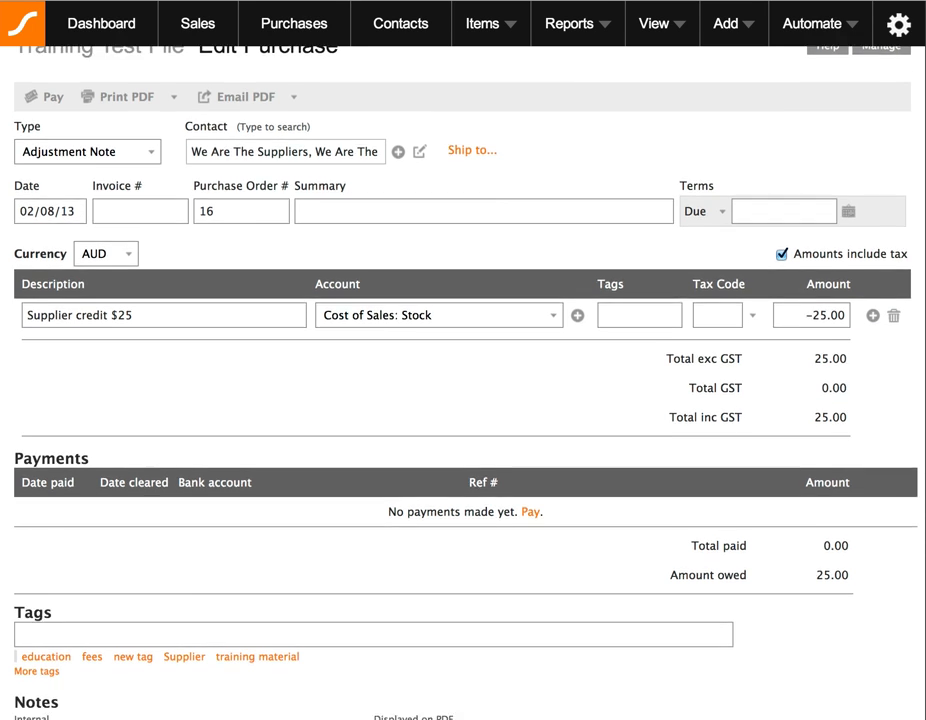
{"action": "scroll", "coordinate": [814, 358], "scroll_direction": "down", "scroll_amount": 3}
{"action": "scroll", "coordinate": [814, 358], "scroll_direction": "up", "scroll_amount": 4}
{"action": "key", "text": "Return"}
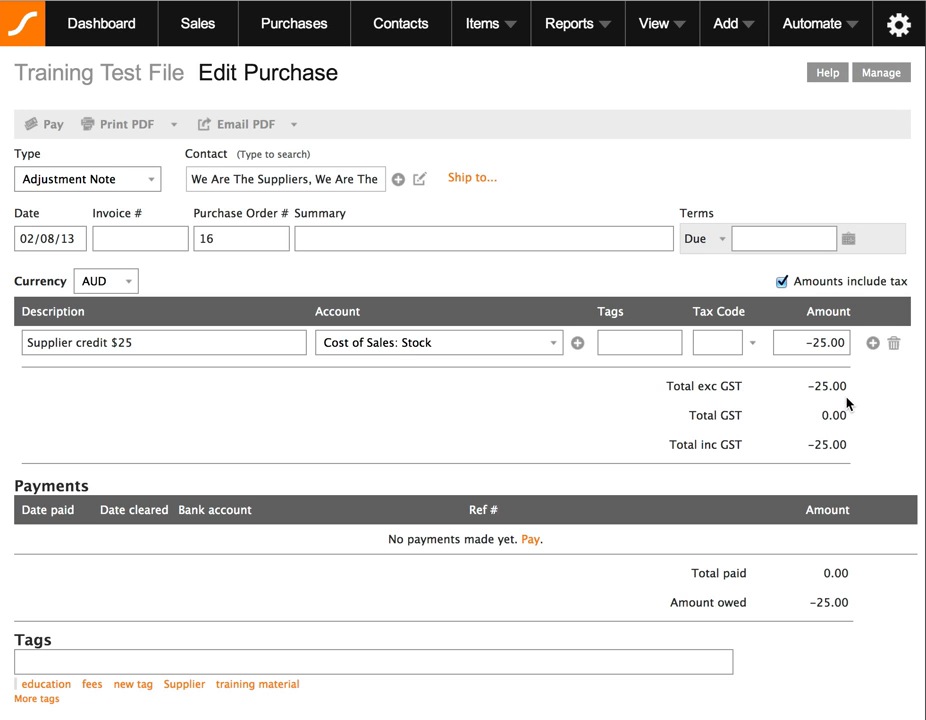
{"action": "scroll", "coordinate": [846, 403], "scroll_direction": "down", "scroll_amount": 4}
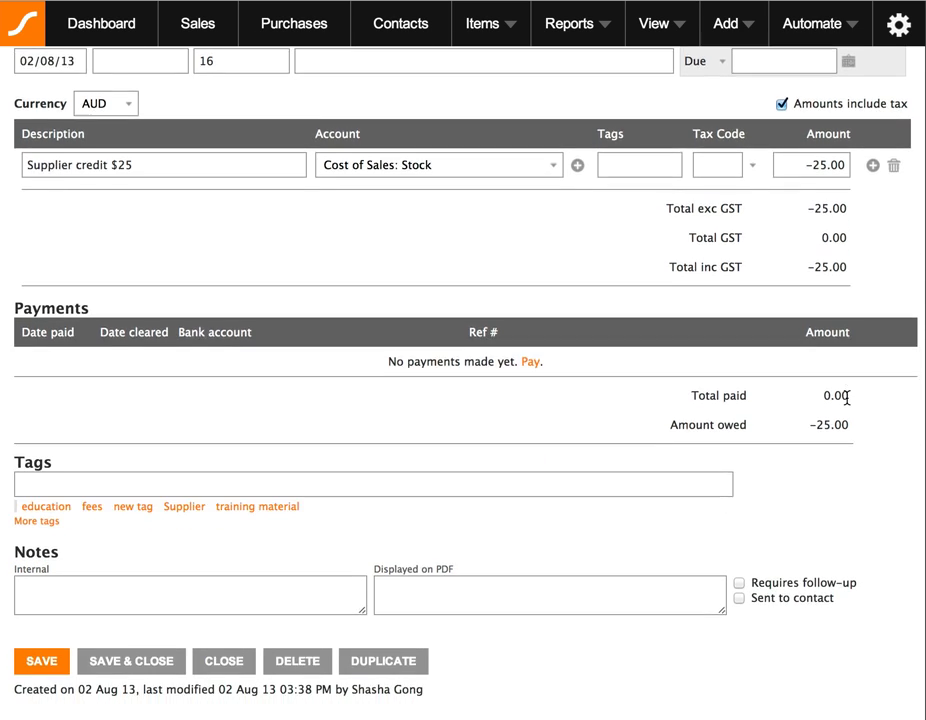
{"action": "scroll", "coordinate": [846, 397], "scroll_direction": "down", "scroll_amount": 2}
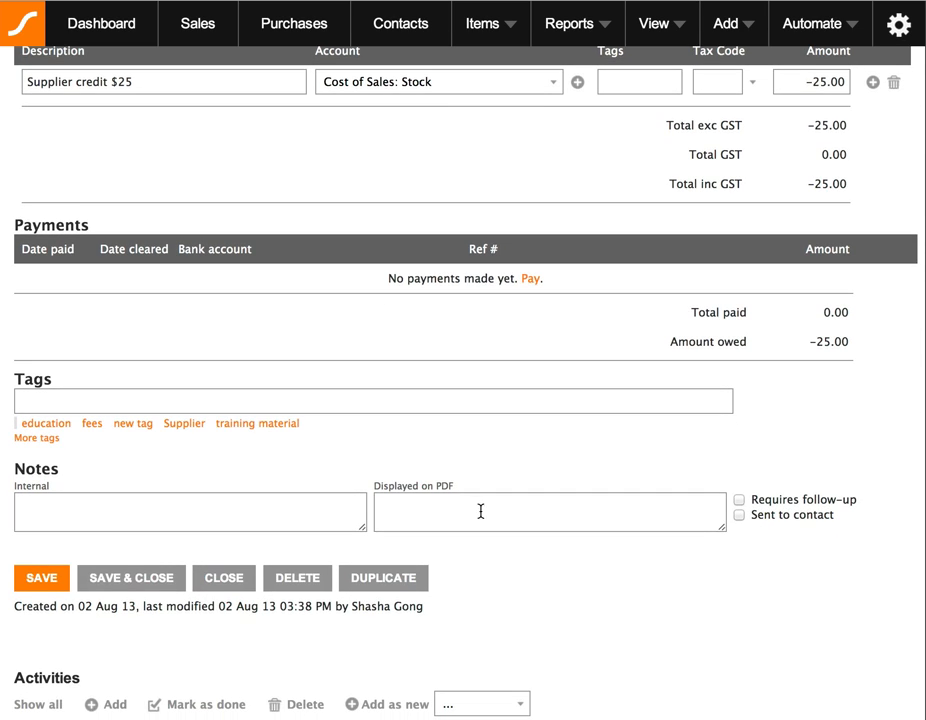
{"action": "left_click", "coordinate": [137, 590]}
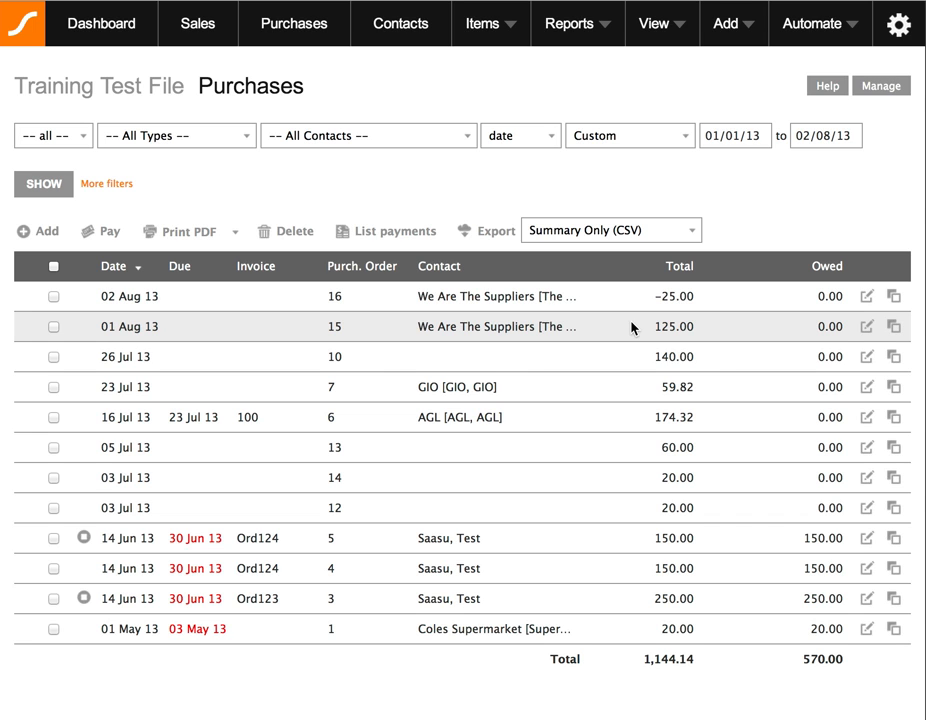
Step: Open the payment on the 01 Aug 13 purchase from We Are The Suppliers and review the amounts applied to the invoice and adjustment note
{"action": "left_click", "coordinate": [867, 328]}
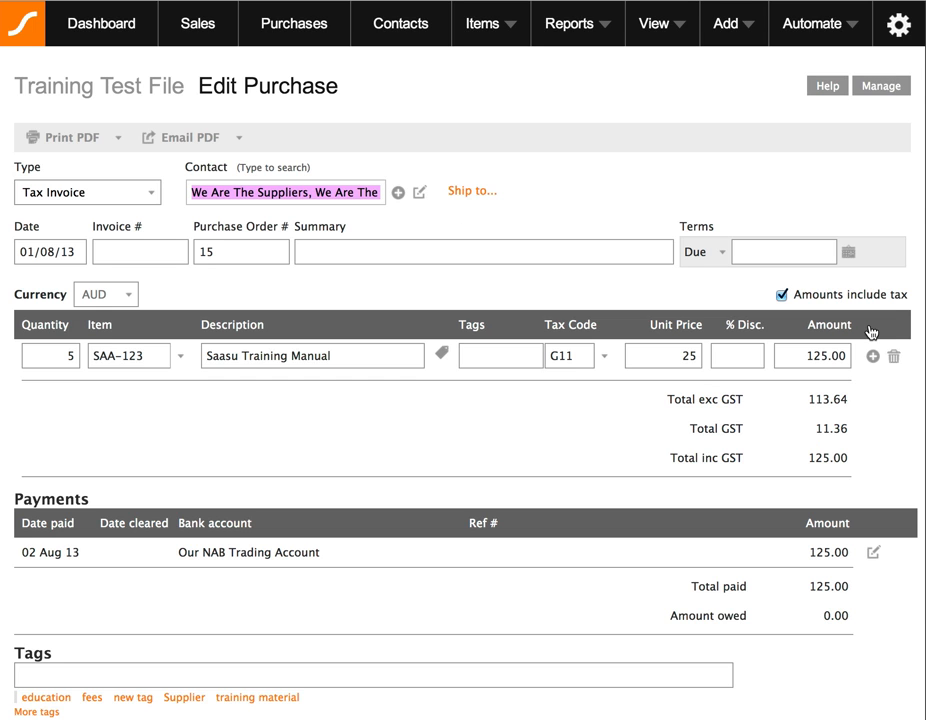
{"action": "scroll", "coordinate": [870, 332], "scroll_direction": "down", "scroll_amount": 3}
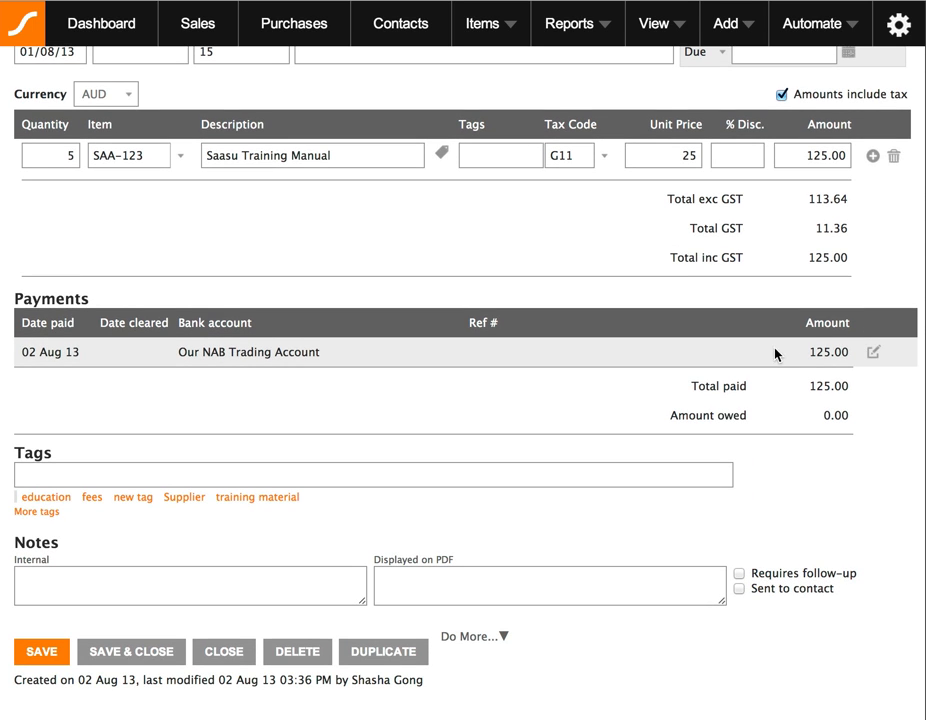
{"action": "left_click", "coordinate": [872, 355]}
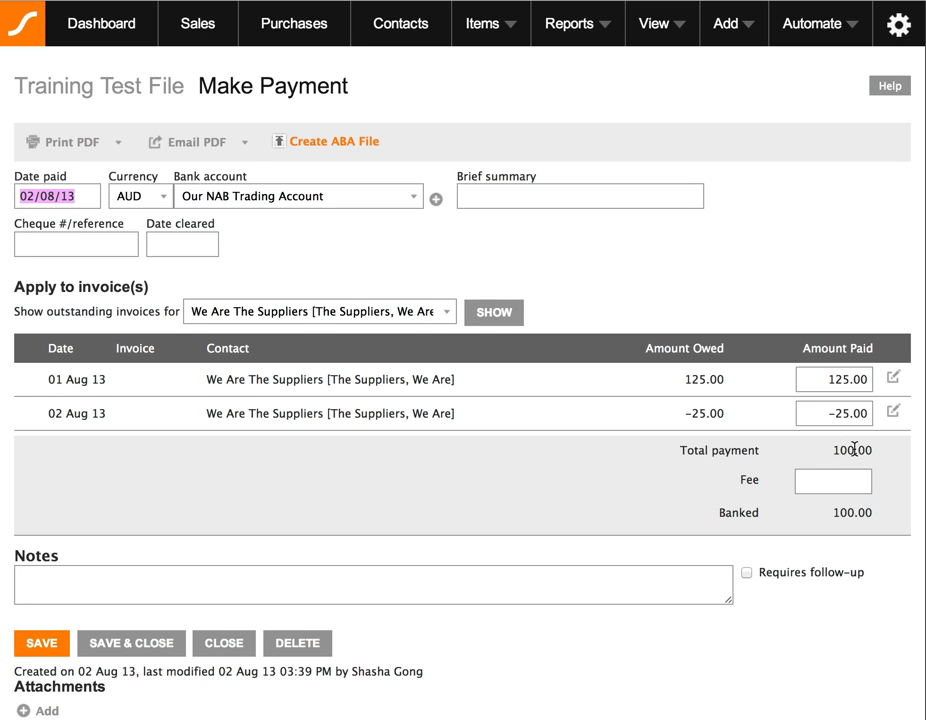
{"action": "scroll", "coordinate": [854, 449], "scroll_direction": "down", "scroll_amount": 2}
{"action": "scroll", "coordinate": [853, 504], "scroll_direction": "up", "scroll_amount": 2}
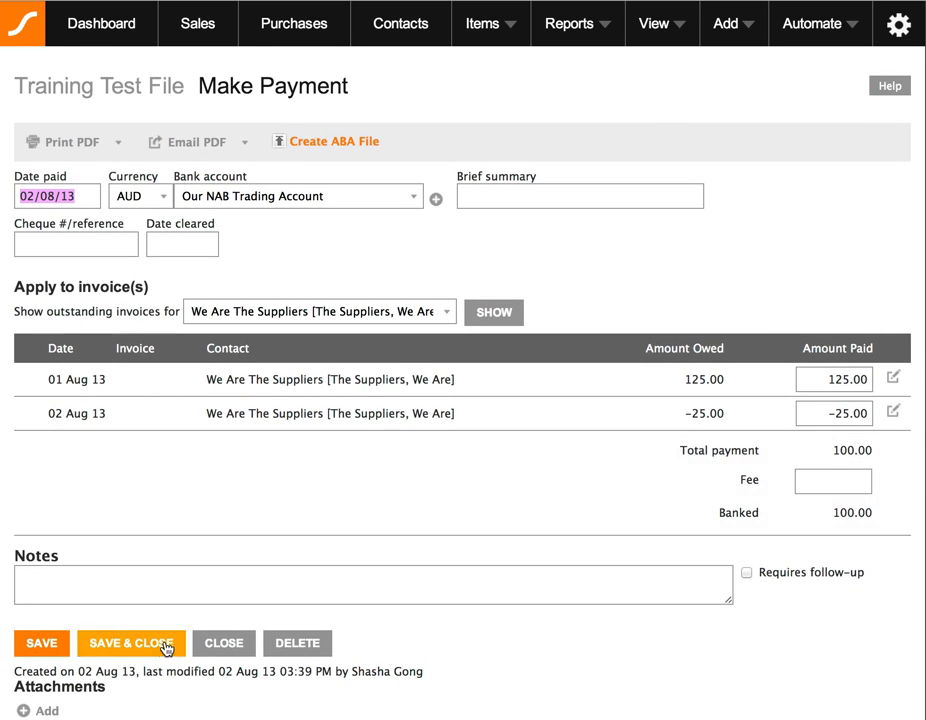
Step: In Bank Feeds, review the Purchase Payment suggested for the 02 Aug 2013 Saasu Sales withdrawal and accept the match
{"action": "left_click", "coordinate": [809, 32]}
{"action": "left_click", "coordinate": [789, 77]}
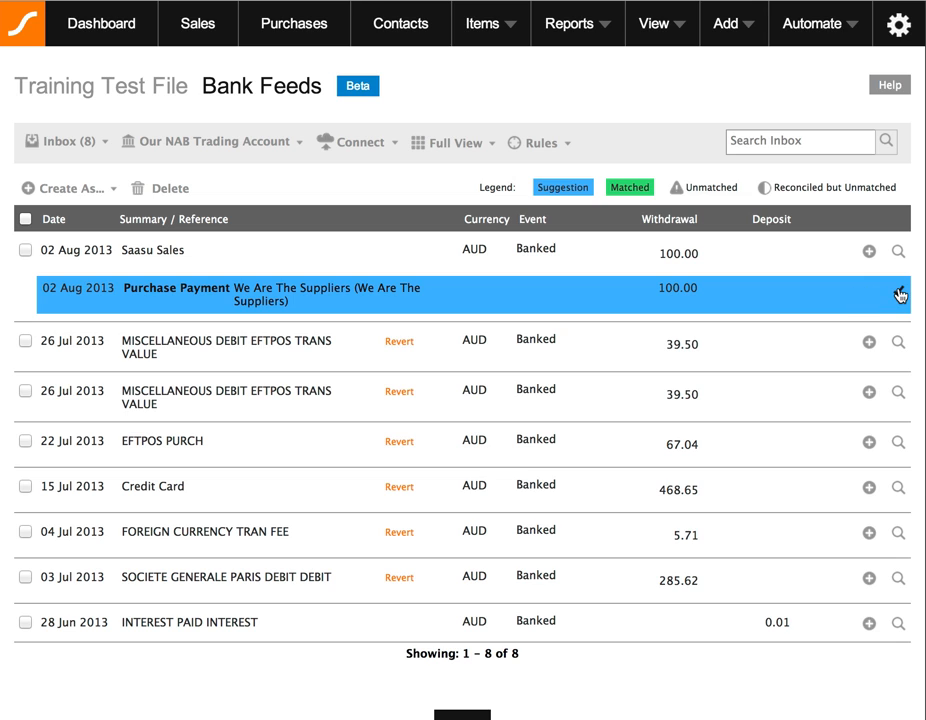
{"action": "left_click", "coordinate": [158, 291]}
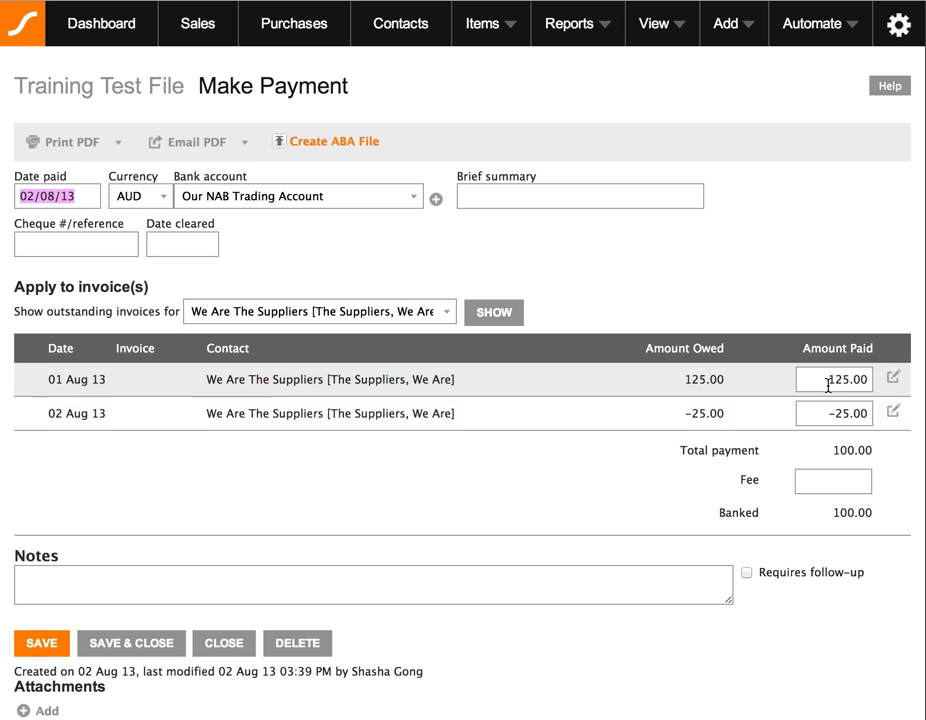
{"action": "left_click", "coordinate": [219, 643]}
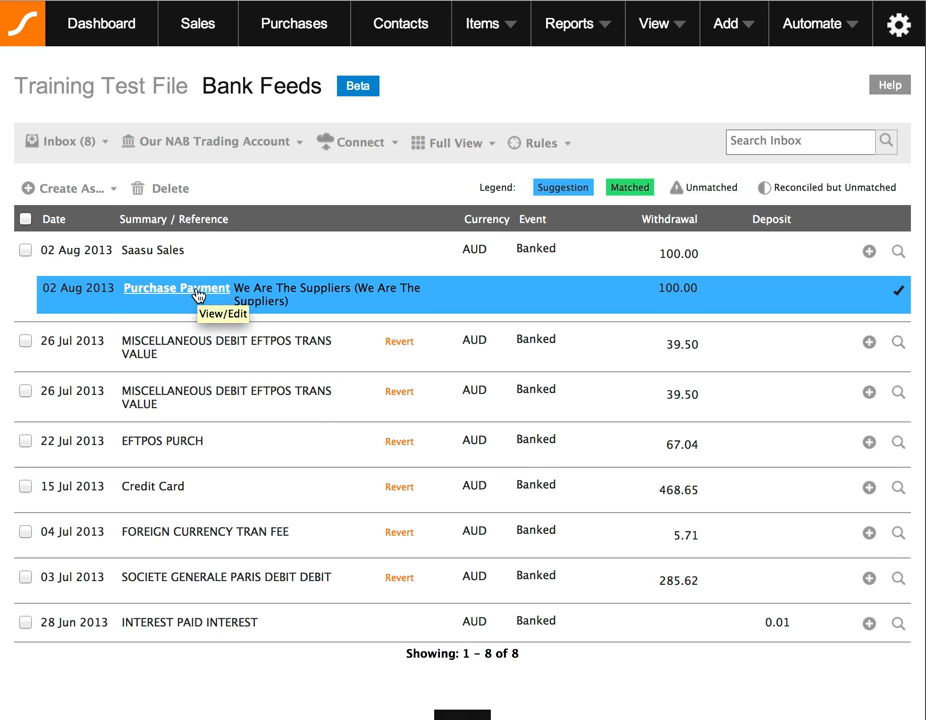
{"action": "left_click", "coordinate": [899, 293]}
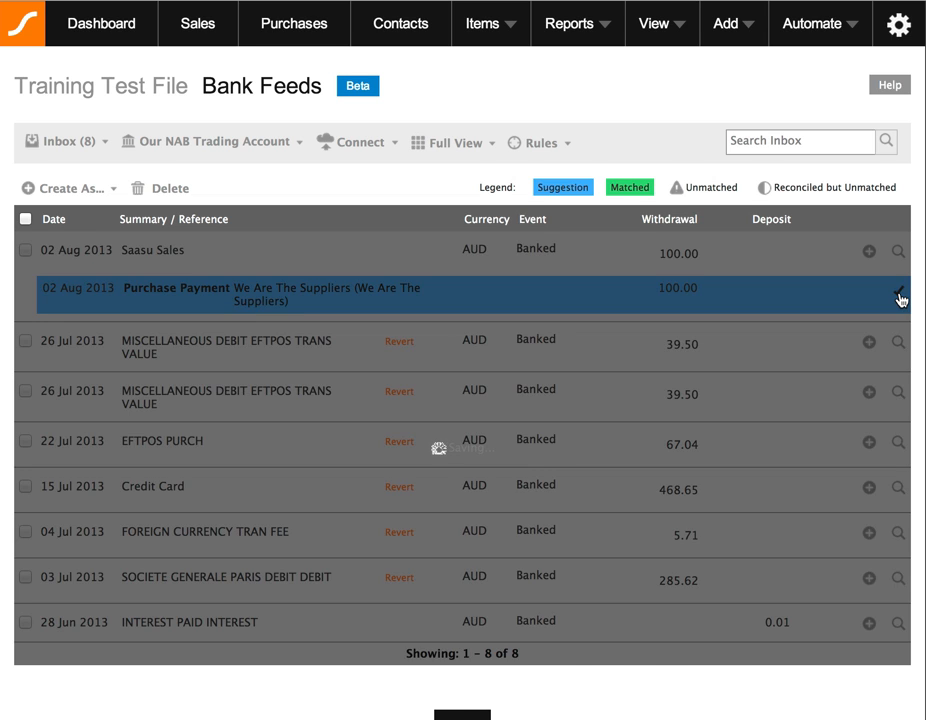